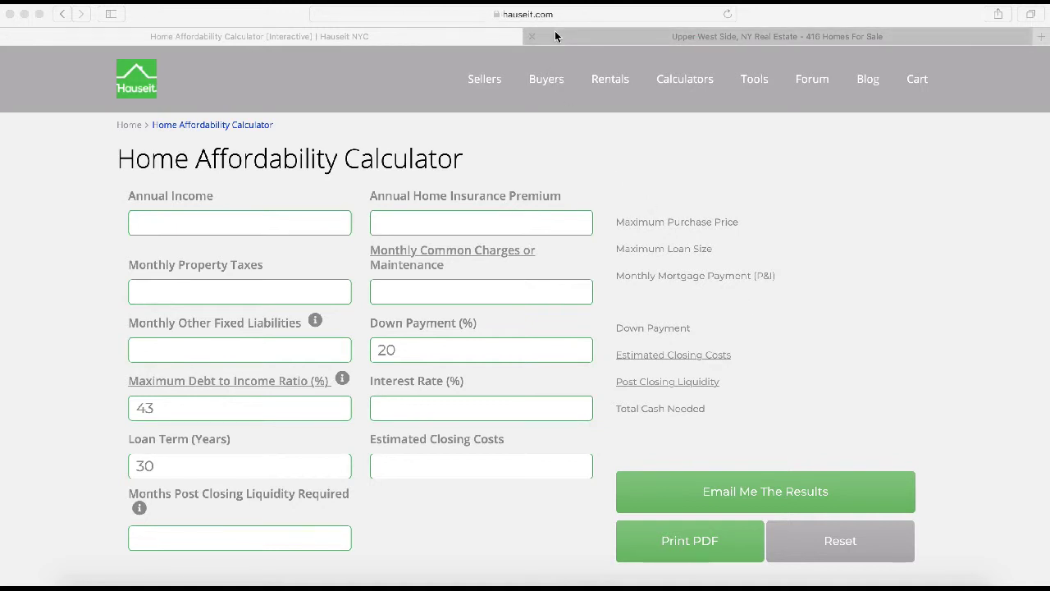
# - Enter a 5% interest rate and $175,000 annual income in the affordability calculator
pyautogui.click(689, 76)
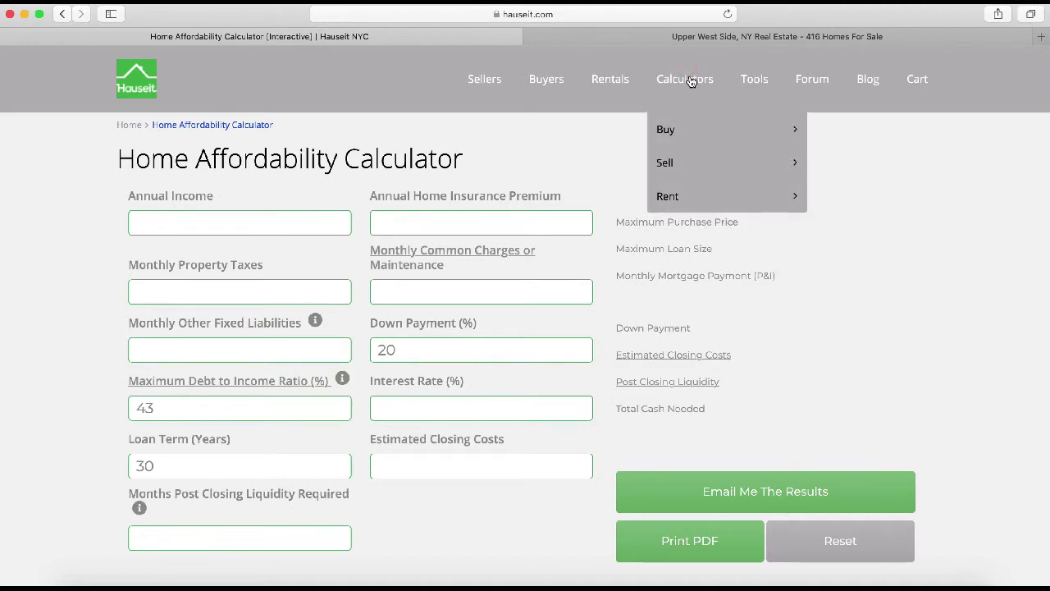
pyautogui.moveTo(698, 129)
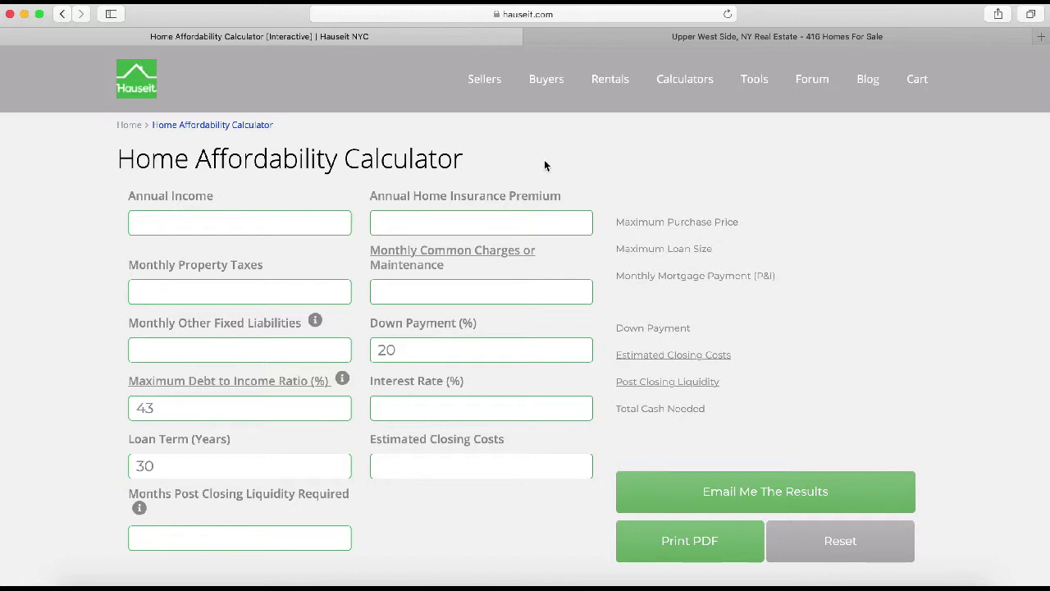
pyautogui.click(417, 406)
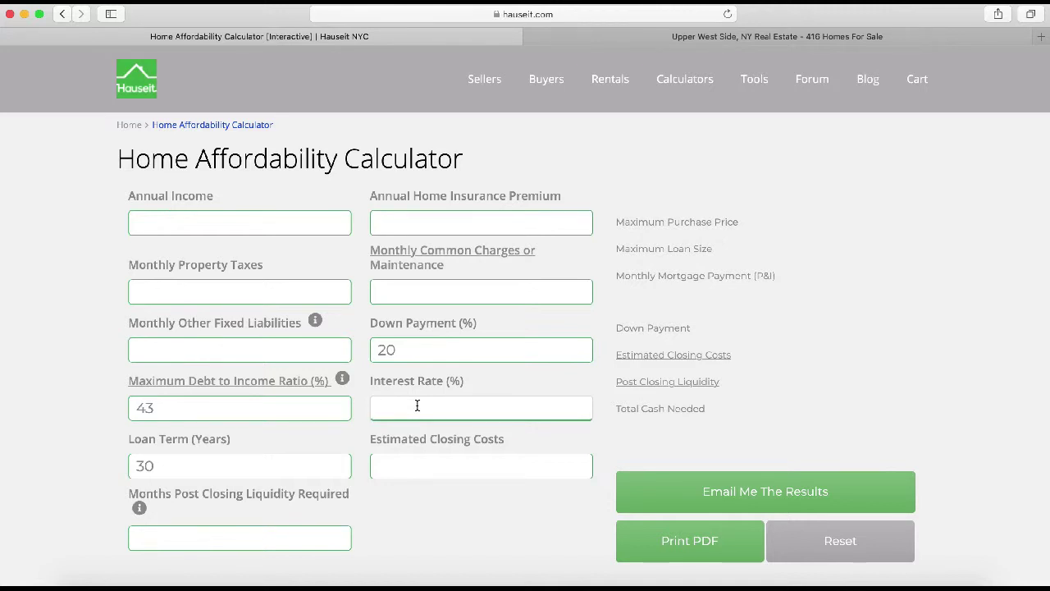
pyautogui.write('5')
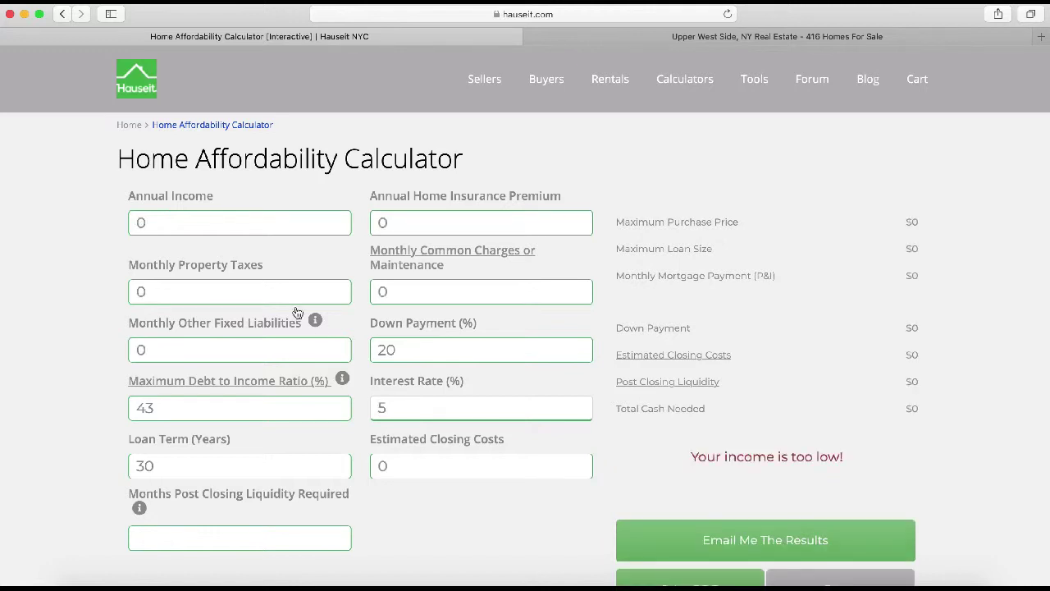
pyautogui.click(264, 222)
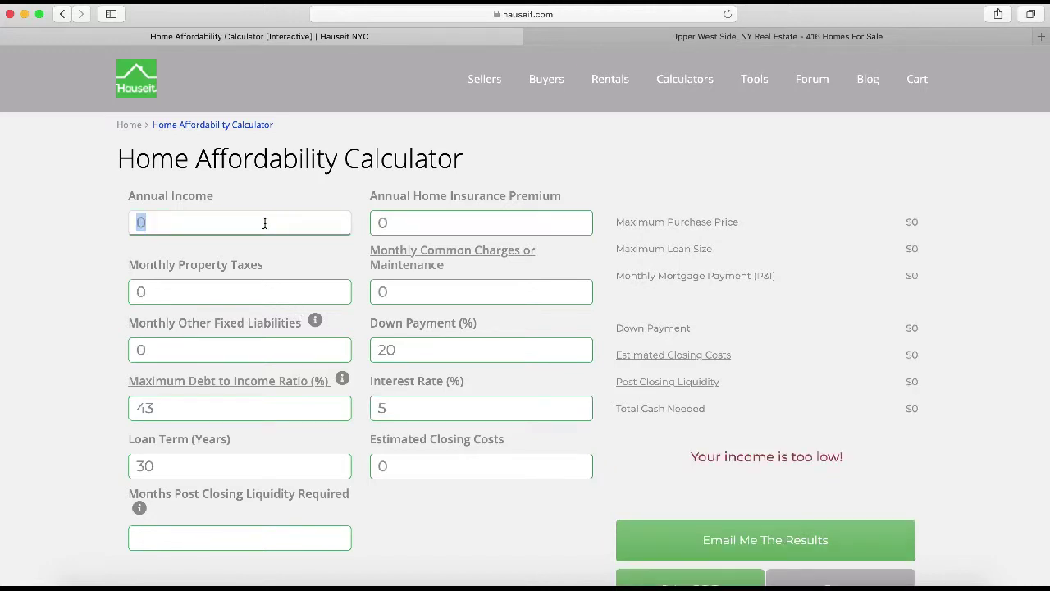
pyautogui.write('175,000')
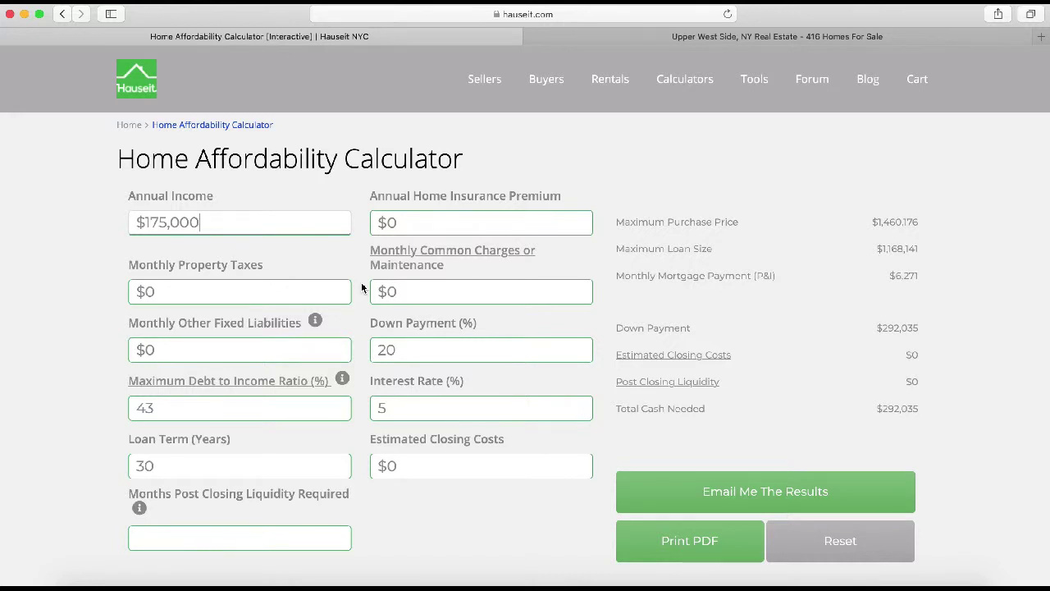
# - Switch to the Upper West Side listings and browse the one-bedroom co-ops and condos under $1 million
pyautogui.click(709, 37)
pyautogui.scroll(-6, 579, 301)
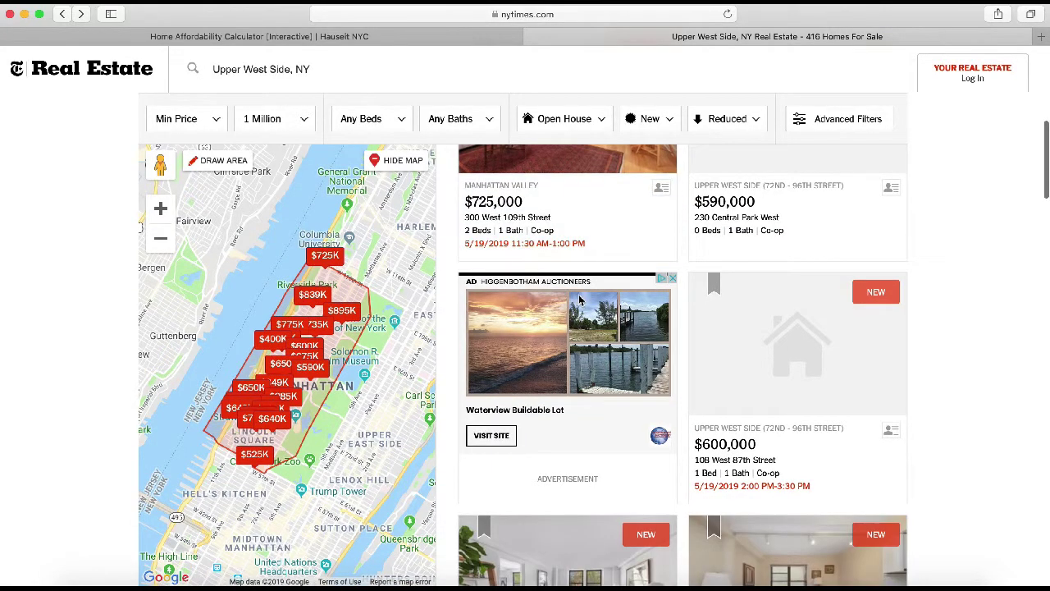
pyautogui.scroll(-4, 764, 321)
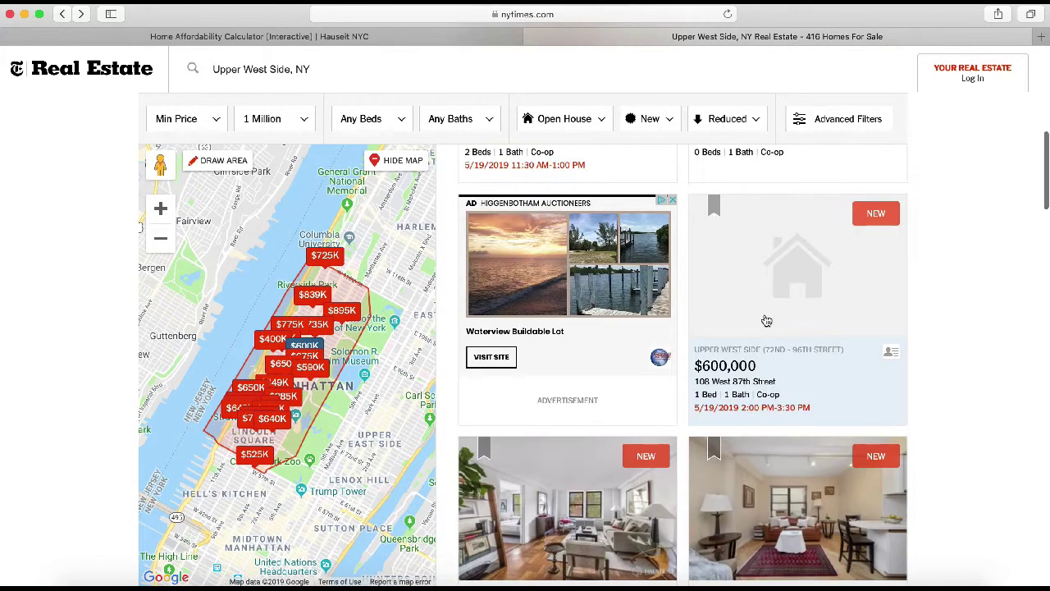
pyautogui.scroll(-2, 612, 283)
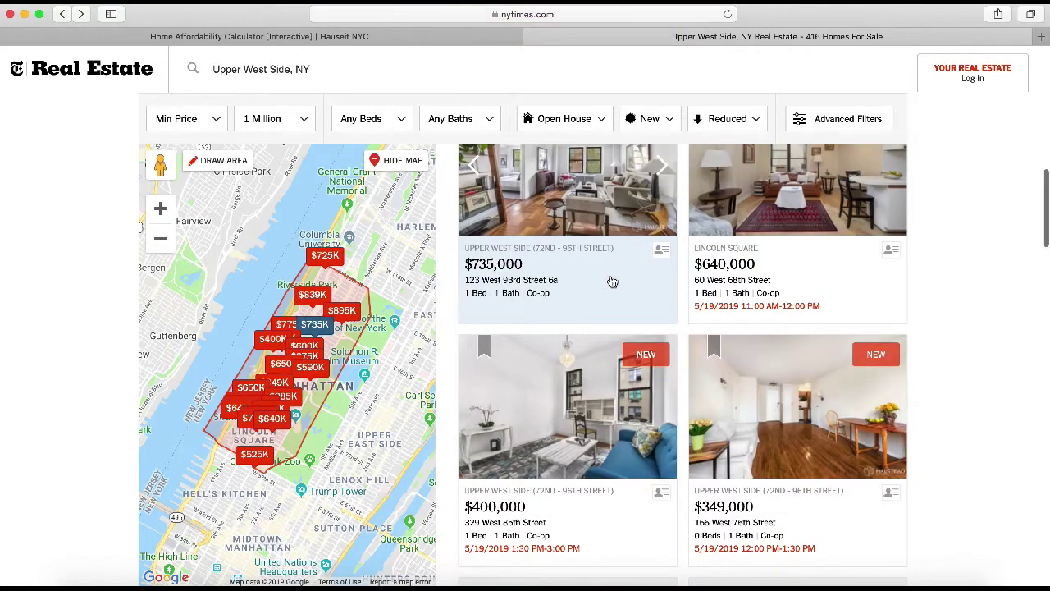
pyautogui.scroll(-4, 612, 282)
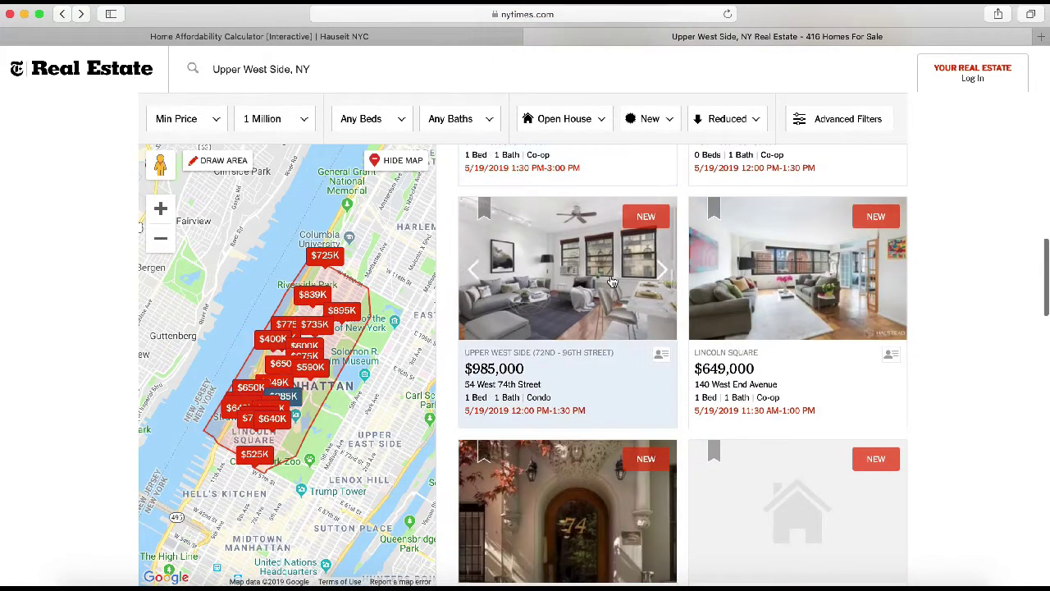
pyautogui.scroll(-5, 612, 282)
pyautogui.scroll(-4, 612, 282)
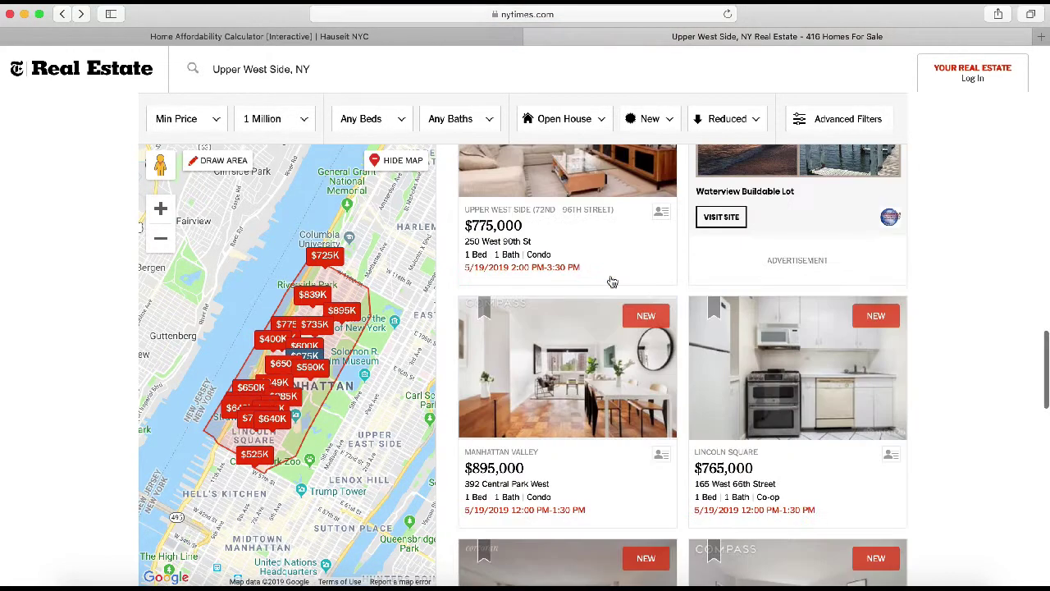
pyautogui.scroll(-2, 612, 283)
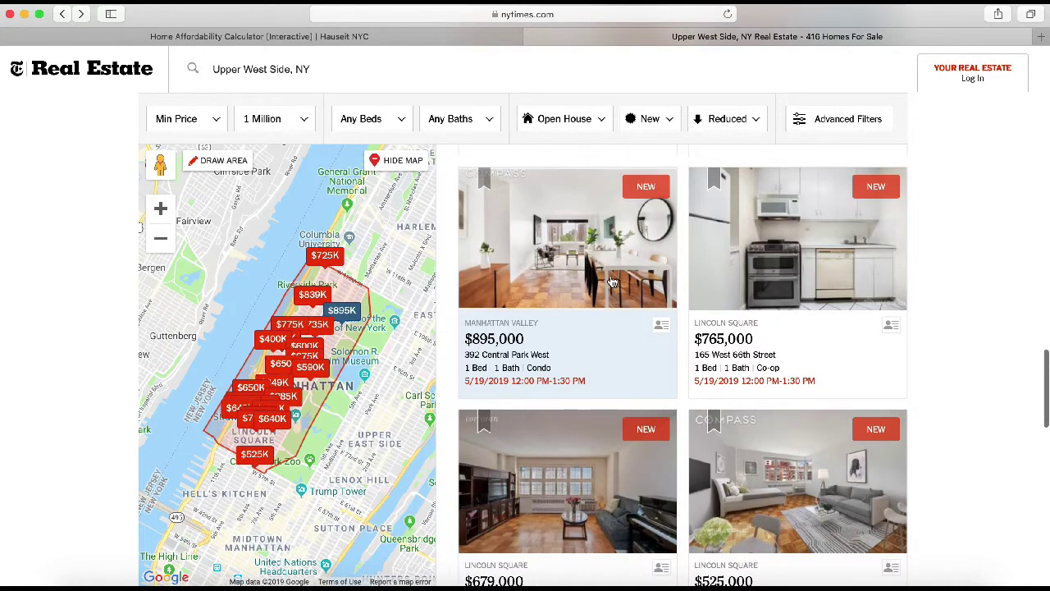
pyautogui.scroll(-1, 613, 282)
pyautogui.scroll(-4, 612, 283)
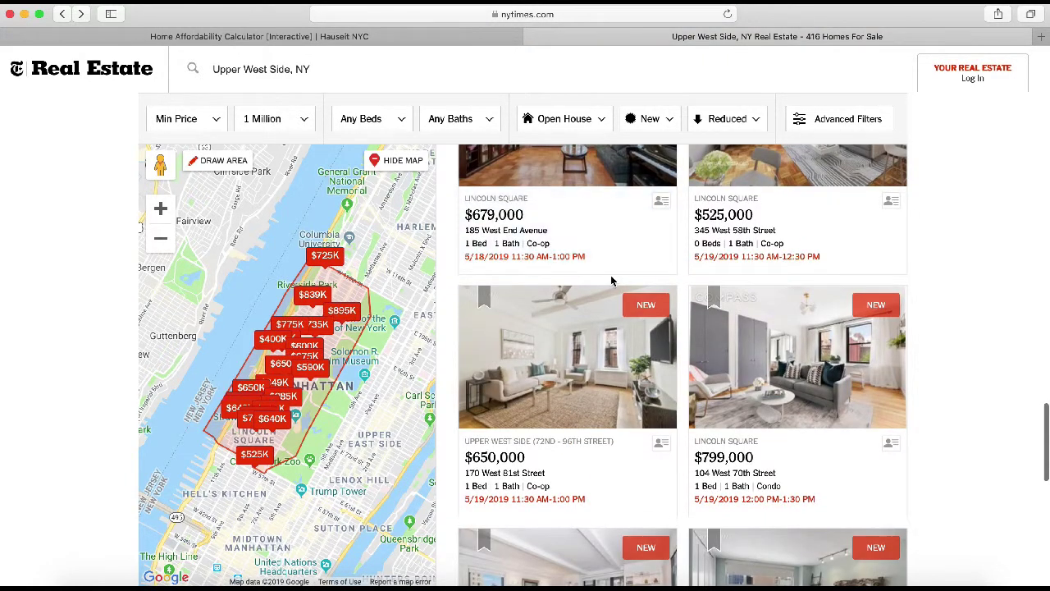
pyautogui.scroll(-2, 612, 283)
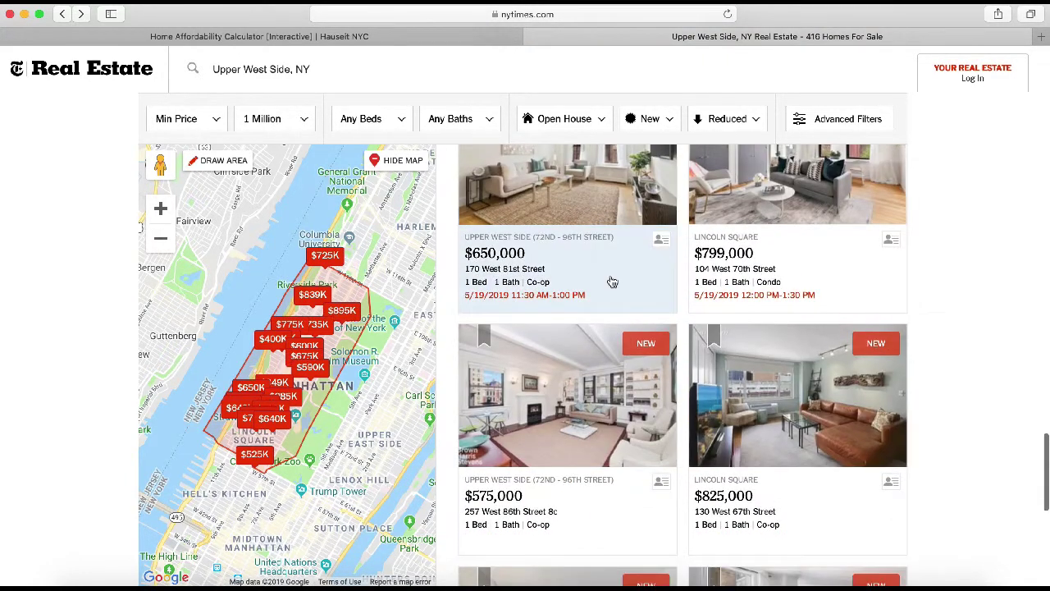
pyautogui.click(579, 372)
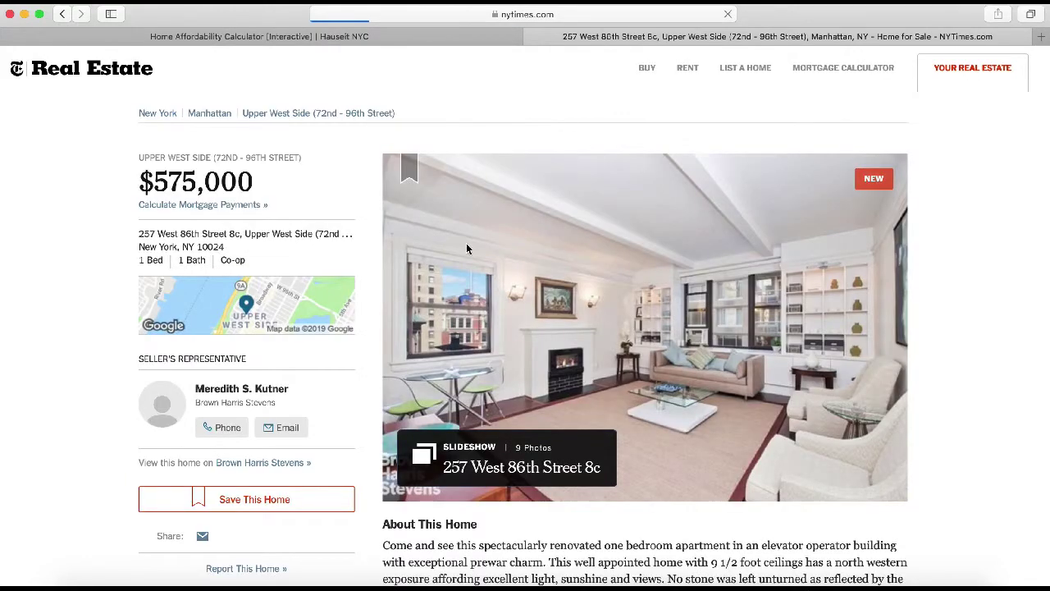
pyautogui.scroll(-5, 465, 241)
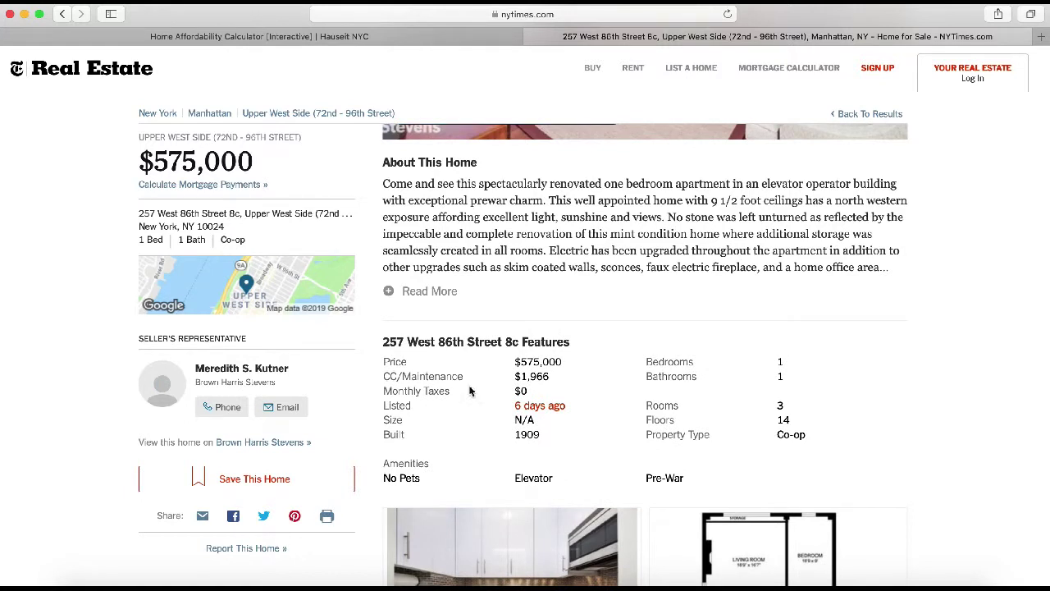
pyautogui.moveTo(517, 392); pyautogui.dragTo(532, 398)
pyautogui.click(499, 392)
pyautogui.doubleClick(525, 393)
pyautogui.moveTo(514, 375); pyautogui.dragTo(572, 380)
# - Enter 1966 as monthly common charges in the calculator, then correct it to 1955
pyautogui.click(398, 38)
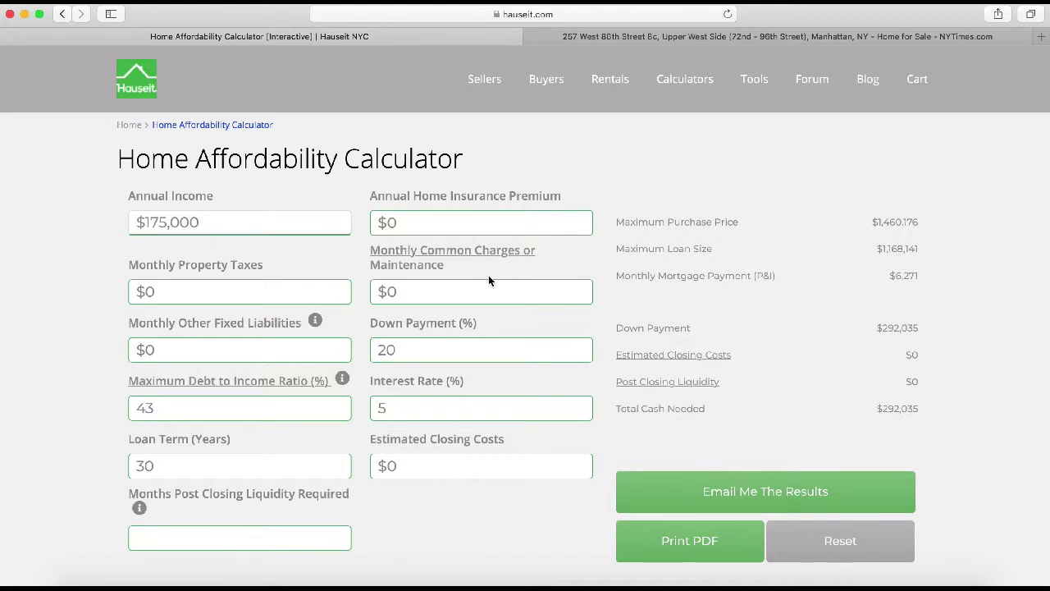
pyautogui.click(433, 292)
pyautogui.press('BackSpace')
pyautogui.press('BackSpace')
pyautogui.write('0')
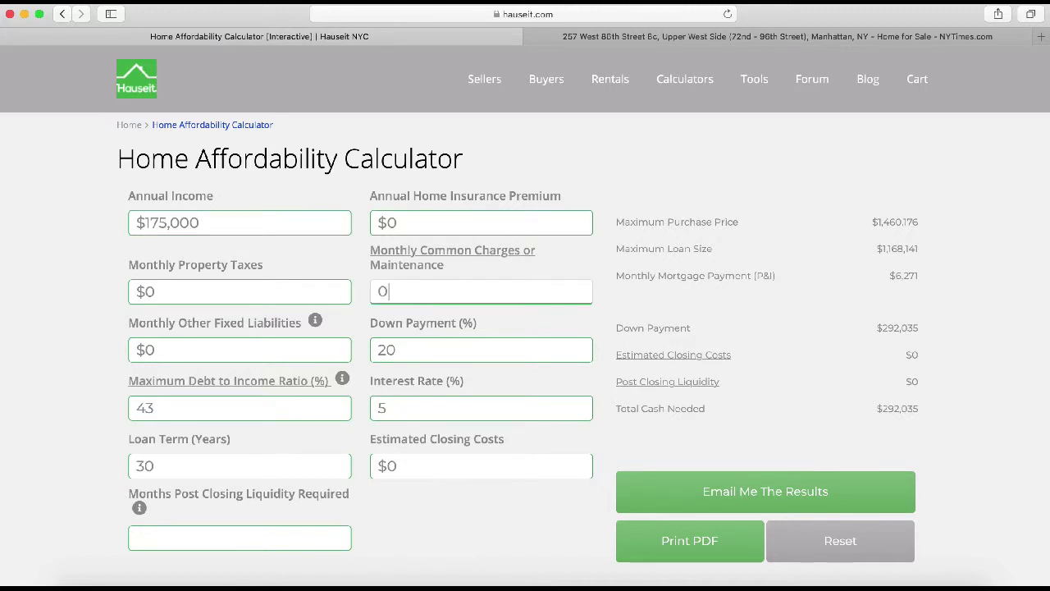
pyautogui.write('1966')
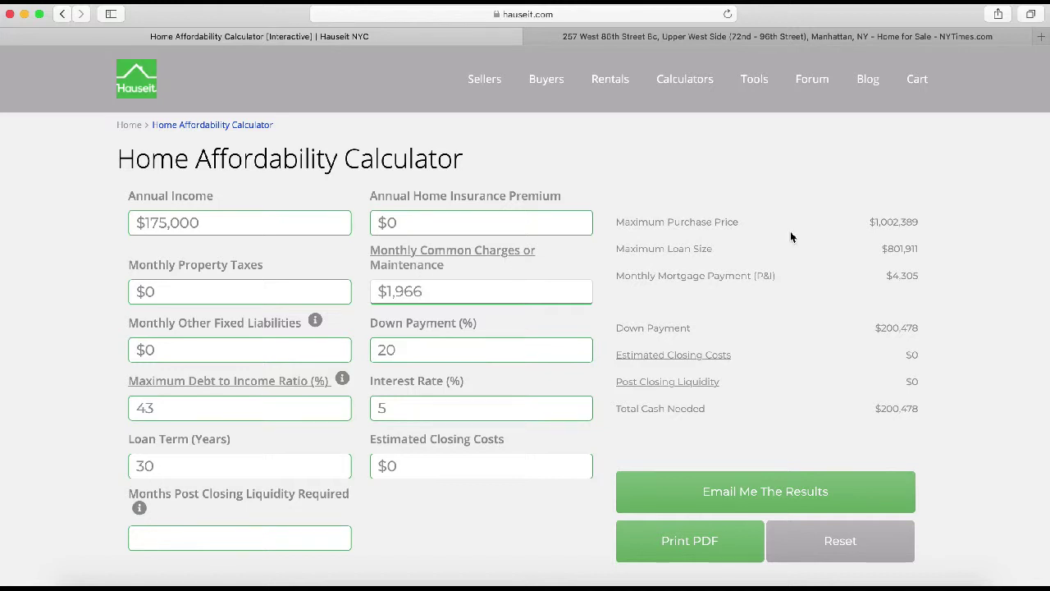
pyautogui.moveTo(658, 222); pyautogui.dragTo(901, 222)
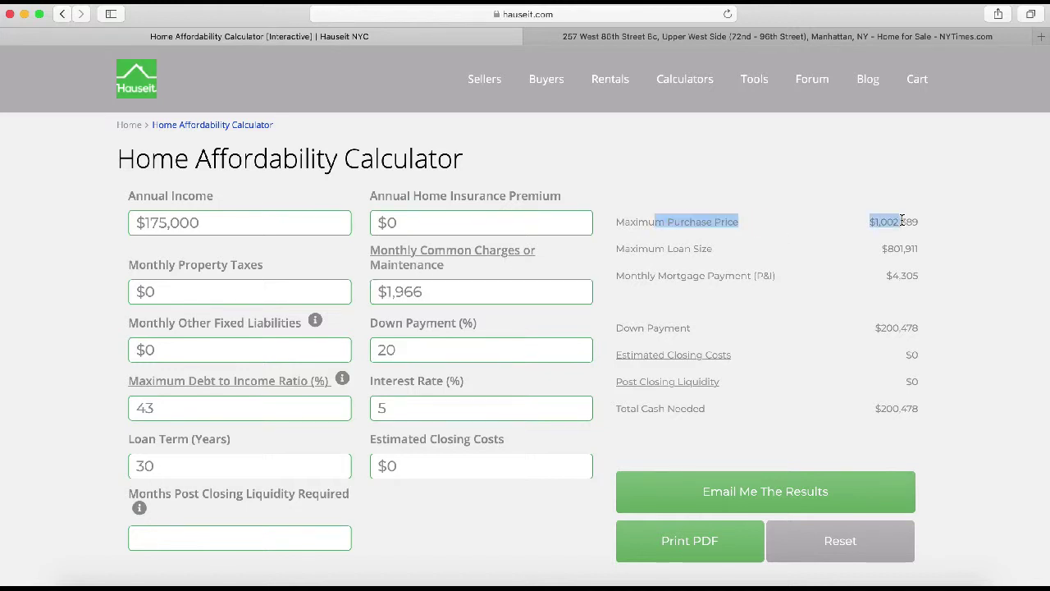
pyautogui.click(448, 296)
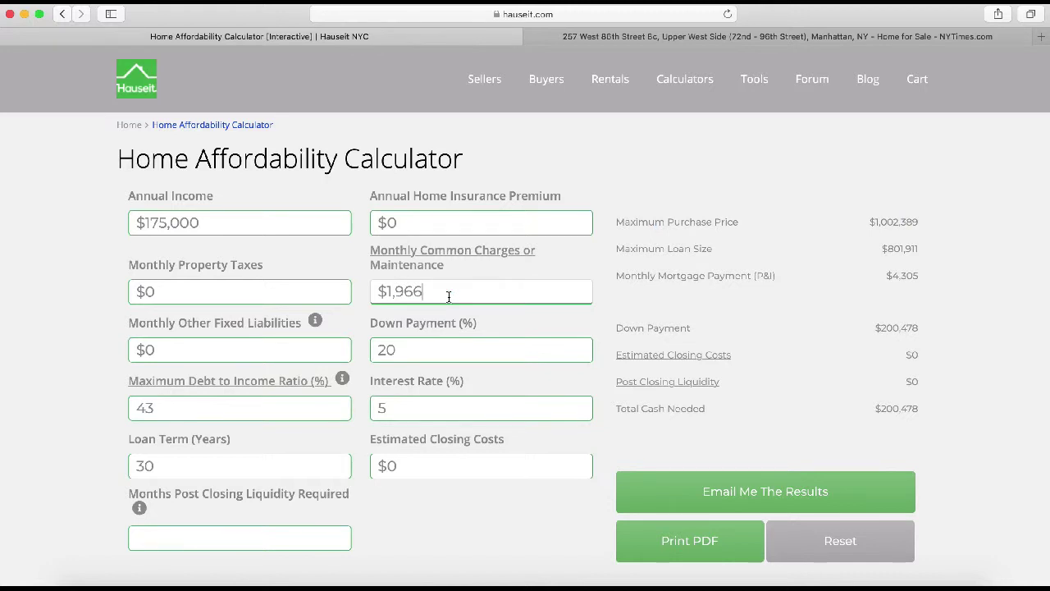
pyautogui.press('BackSpace')
pyautogui.press('BackSpace')
pyautogui.press('BackSpace')
pyautogui.press('BackSpace')
pyautogui.press('BackSpace')
pyautogui.press('BackSpace')
pyautogui.write('0')
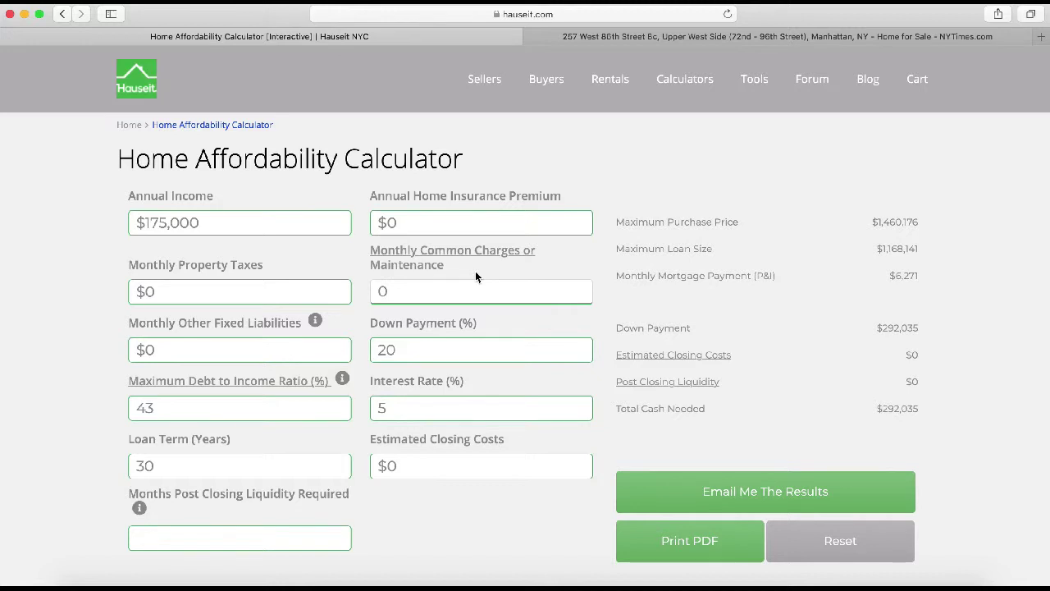
pyautogui.write('1955')
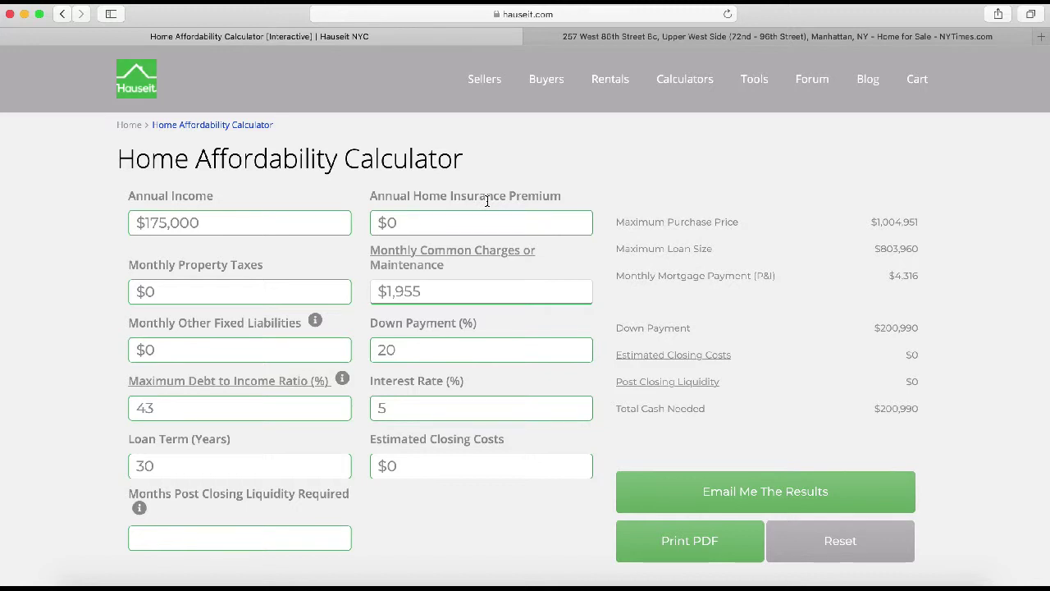
# - Enter a $1,500 annual home insurance premium and note the $975,844 maximum purchase price
pyautogui.click(425, 220)
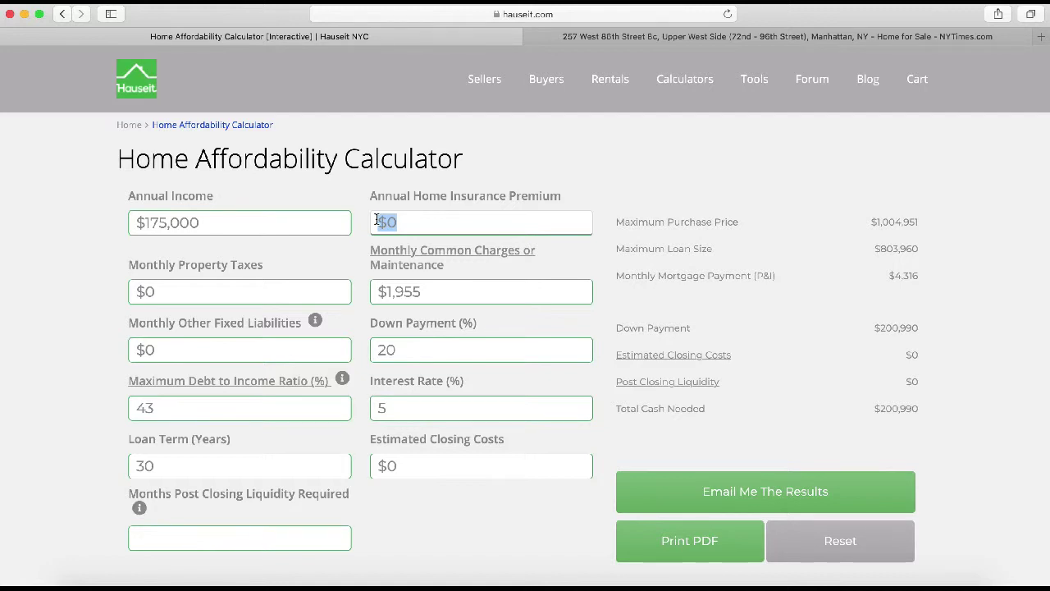
pyautogui.write('1')
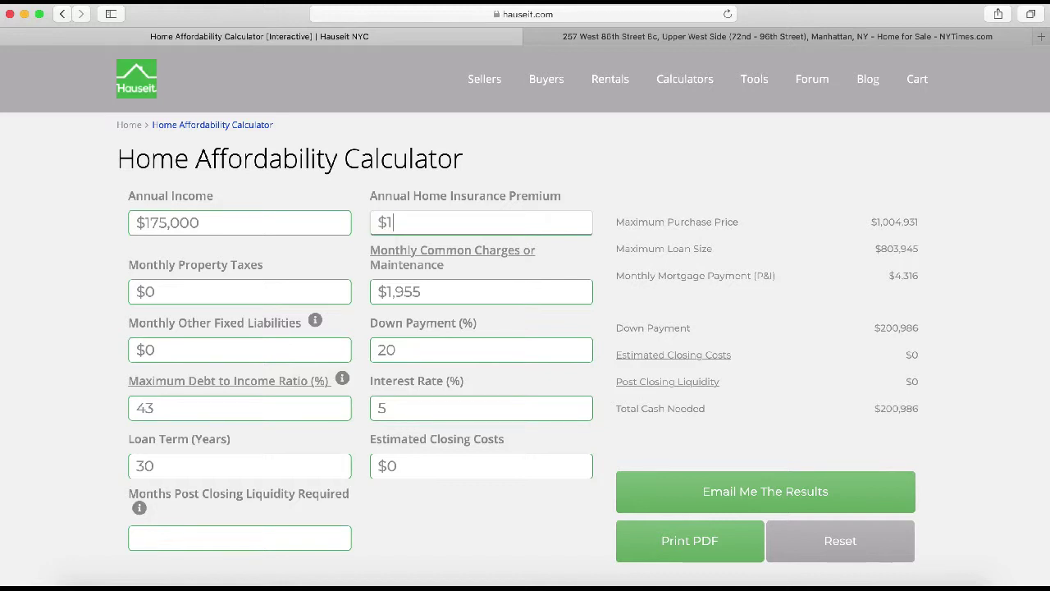
pyautogui.write(',500')
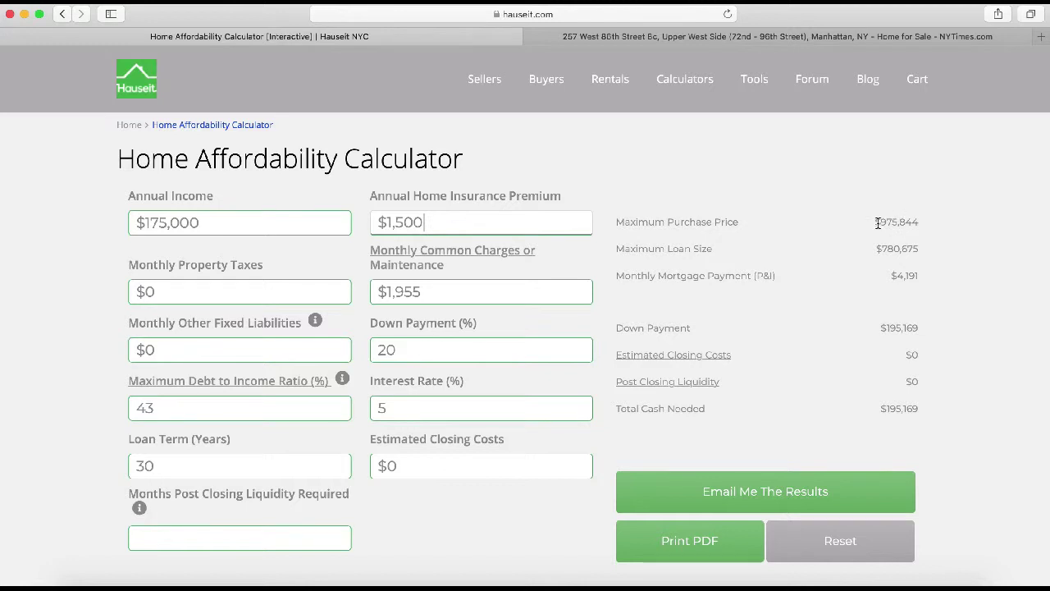
pyautogui.moveTo(876, 222); pyautogui.dragTo(931, 222)
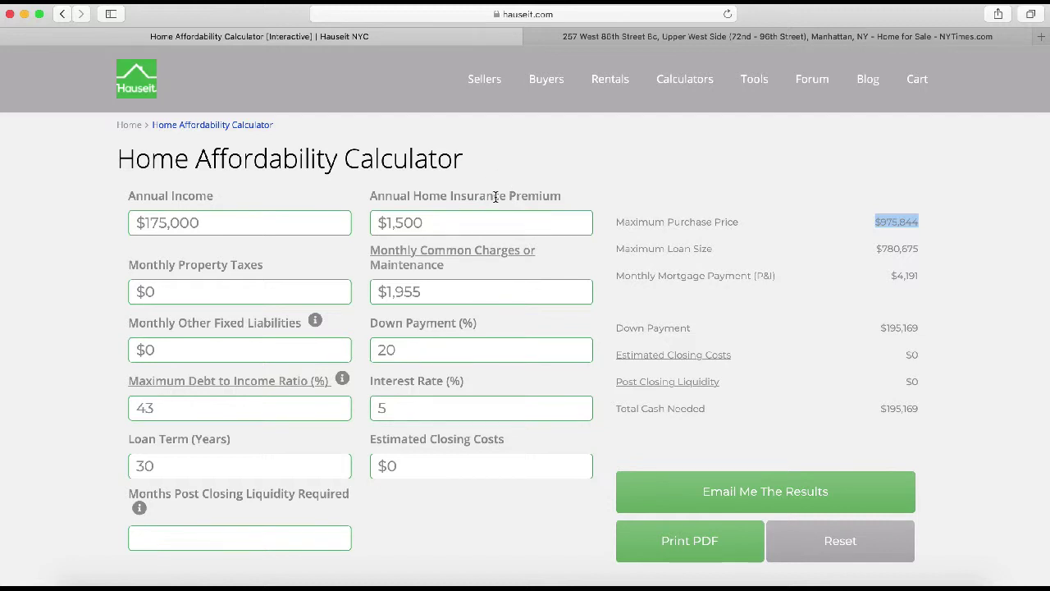
pyautogui.moveTo(309, 320)
# - Replace the $0 monthly other fixed liabilities with 150, giving a $4,041 monthly payment
pyautogui.moveTo(162, 354); pyautogui.dragTo(129, 356)
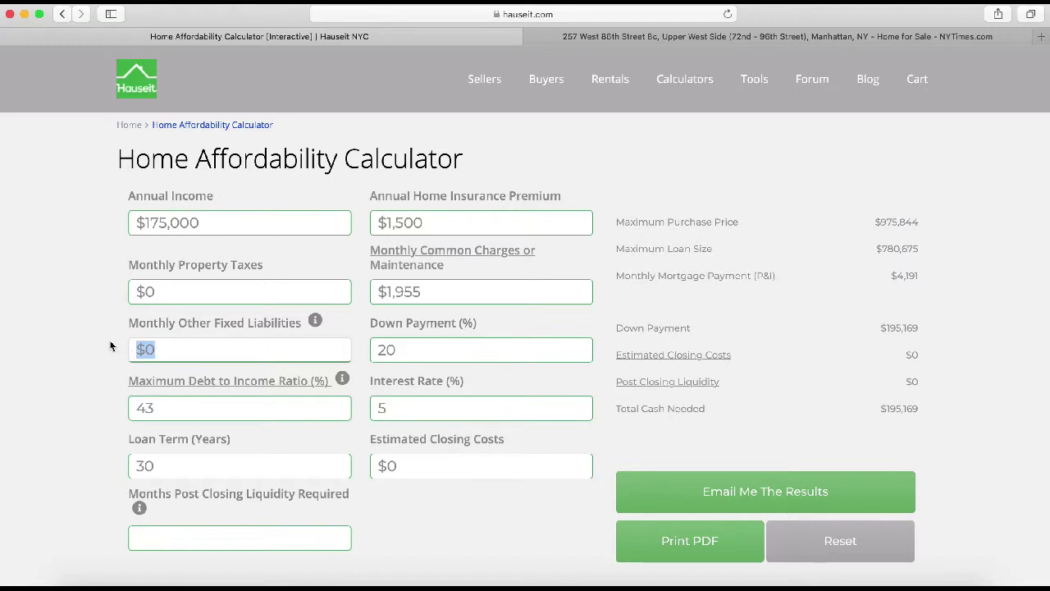
pyautogui.click(175, 348)
pyautogui.press('BackSpace')
pyautogui.press('BackSpace')
pyautogui.write('150')
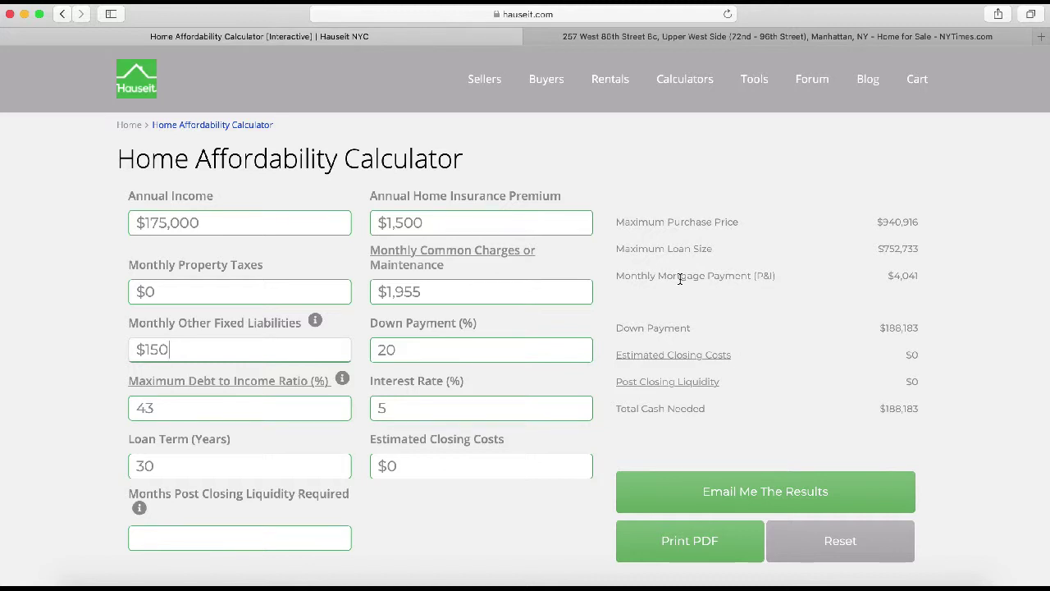
pyautogui.moveTo(660, 279); pyautogui.dragTo(753, 279)
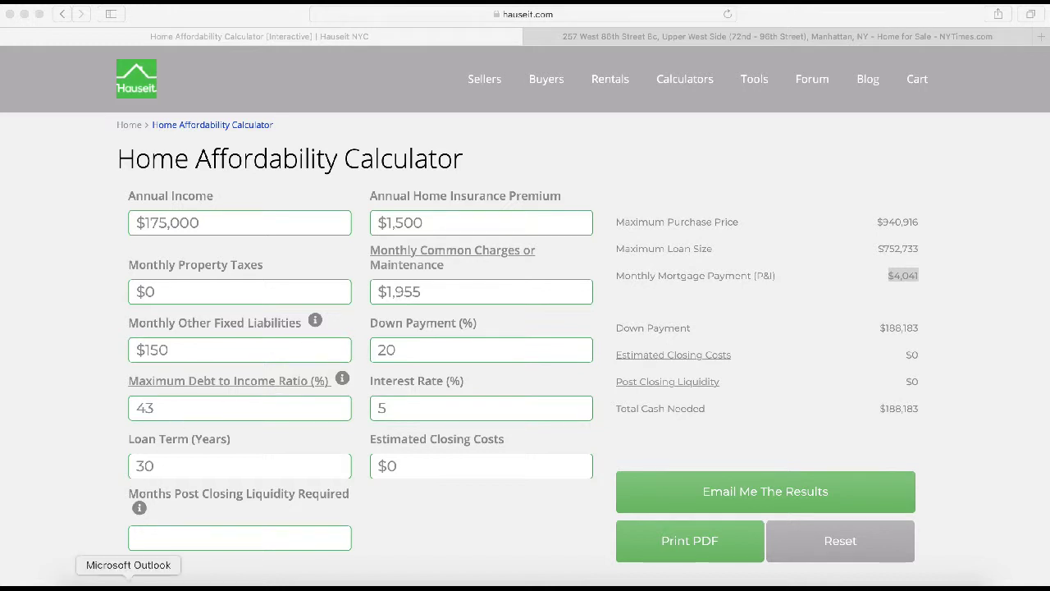
# - Enter 24 months of post-closing liquidity and highlight the $332,083 total cash needed
pyautogui.click(156, 539)
pyautogui.click(171, 537)
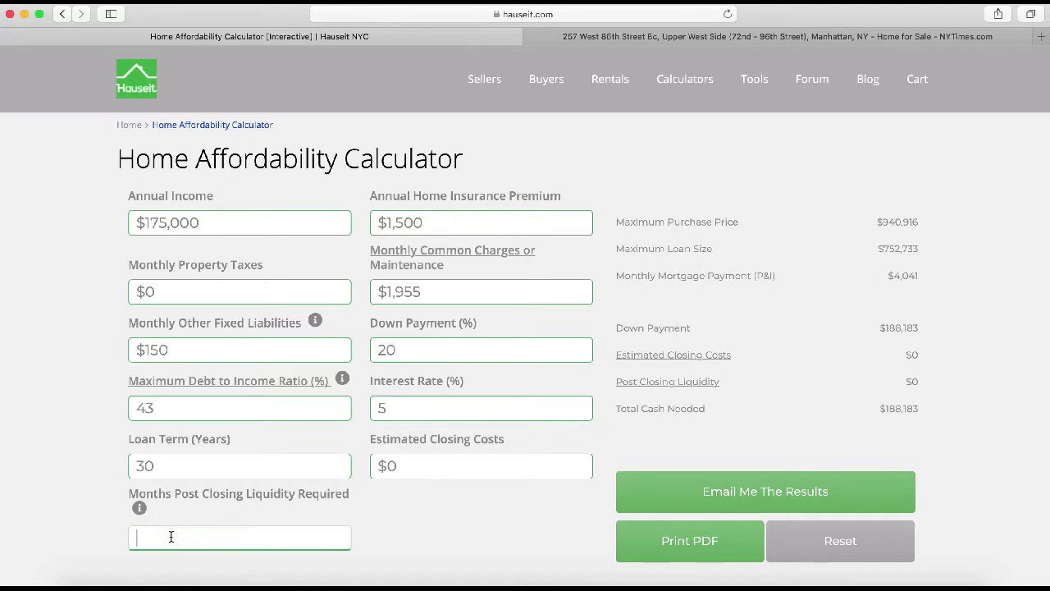
pyautogui.write('24')
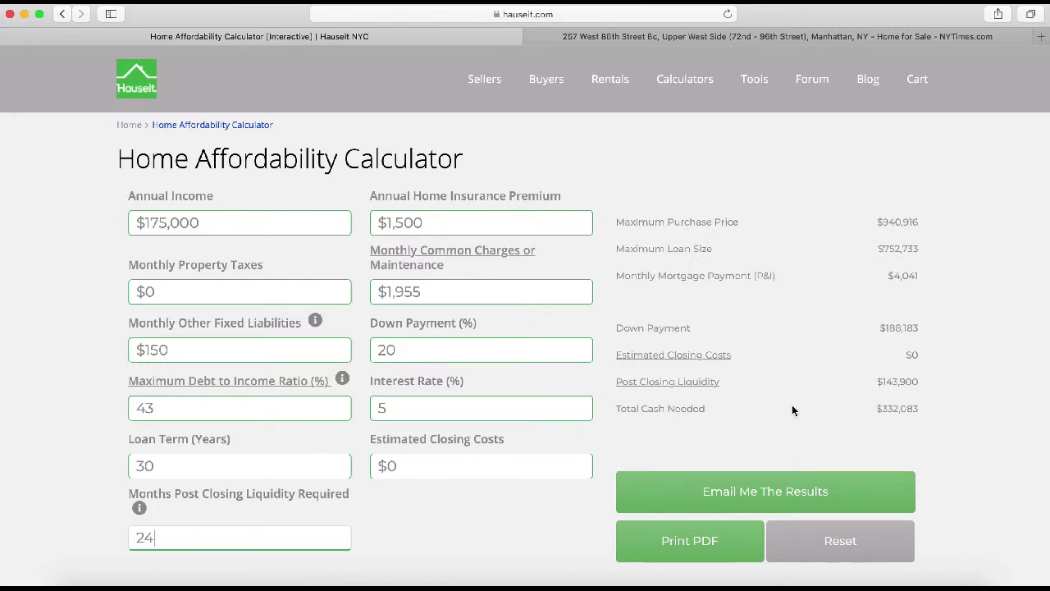
pyautogui.moveTo(879, 408); pyautogui.dragTo(921, 409)
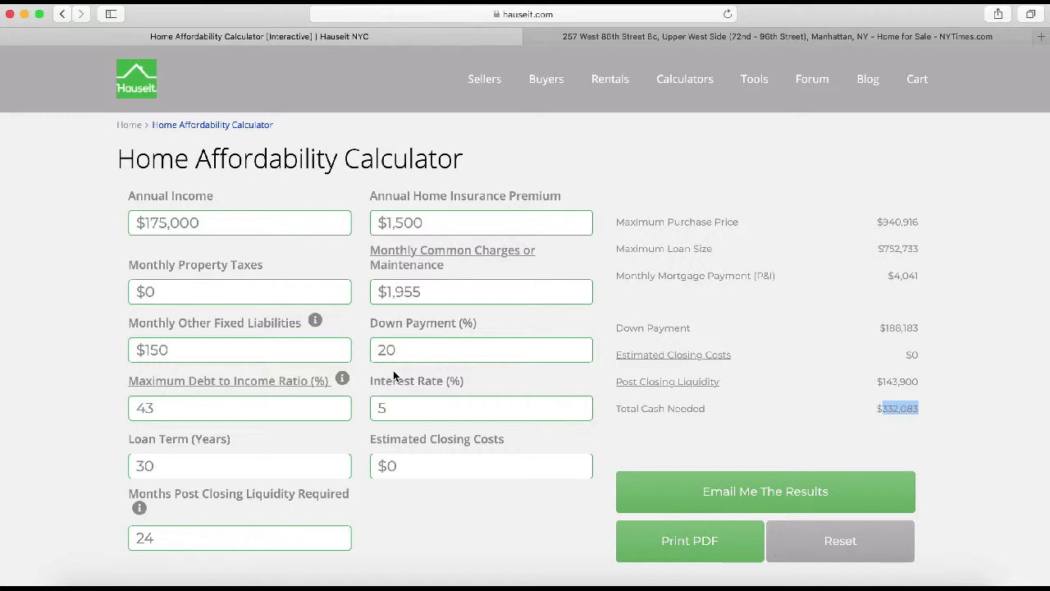
pyautogui.click(875, 410)
pyautogui.moveTo(873, 410); pyautogui.dragTo(948, 408)
pyautogui.click(901, 406)
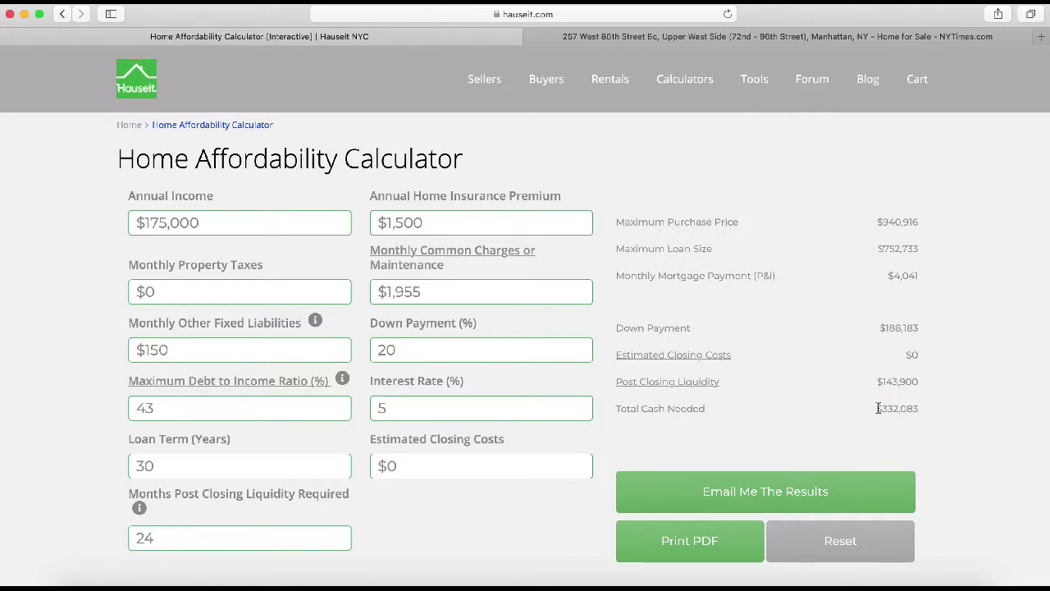
pyautogui.moveTo(876, 408); pyautogui.dragTo(923, 415)
pyautogui.doubleClick(410, 353)
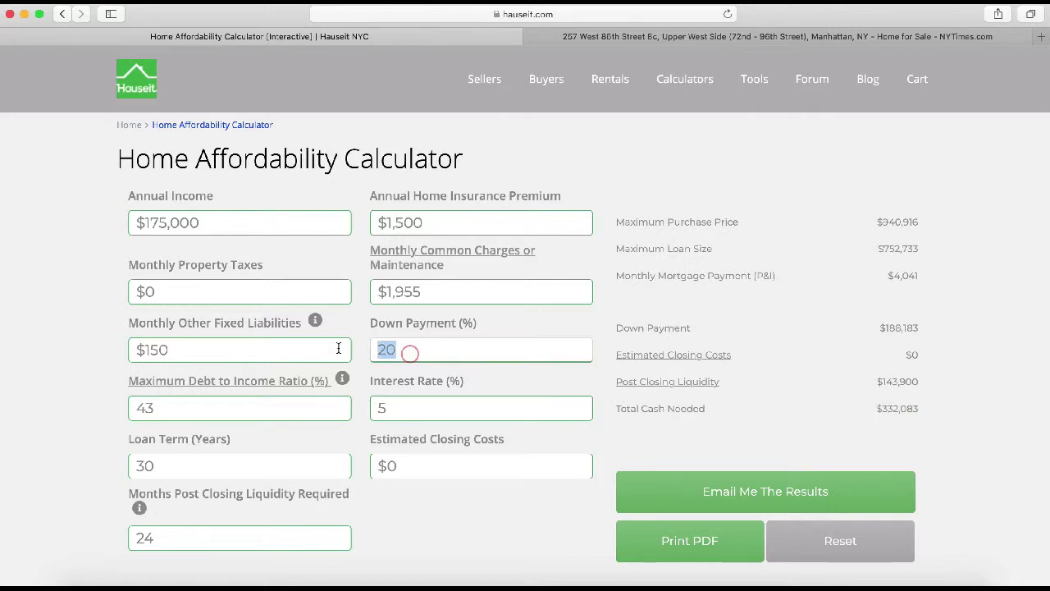
pyautogui.write('10')
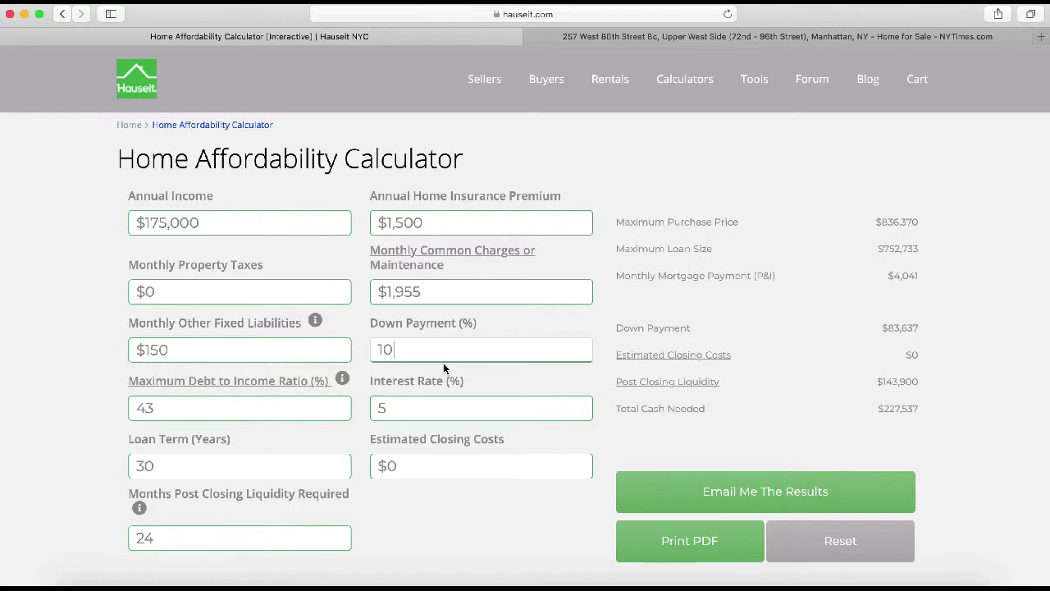
pyautogui.press('BackSpace')
pyautogui.press('BackSpace')
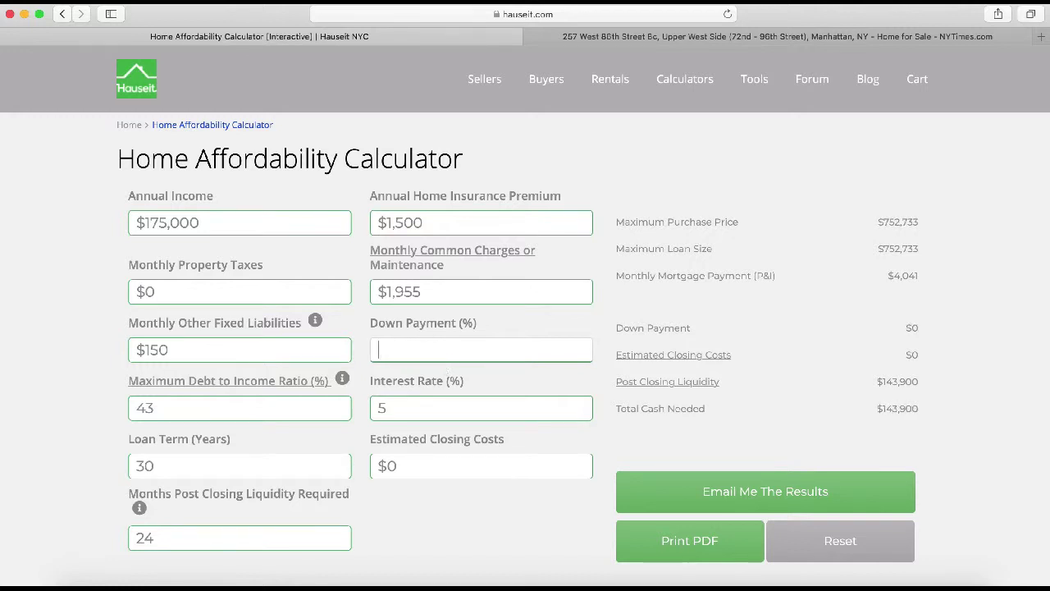
pyautogui.write('20')
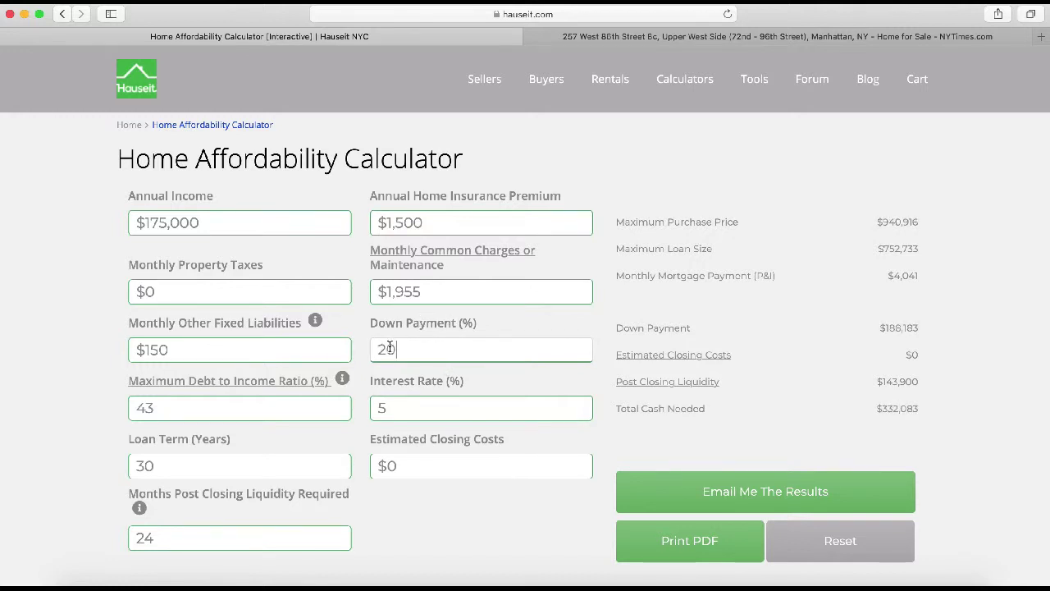
pyautogui.moveTo(876, 409); pyautogui.dragTo(922, 410)
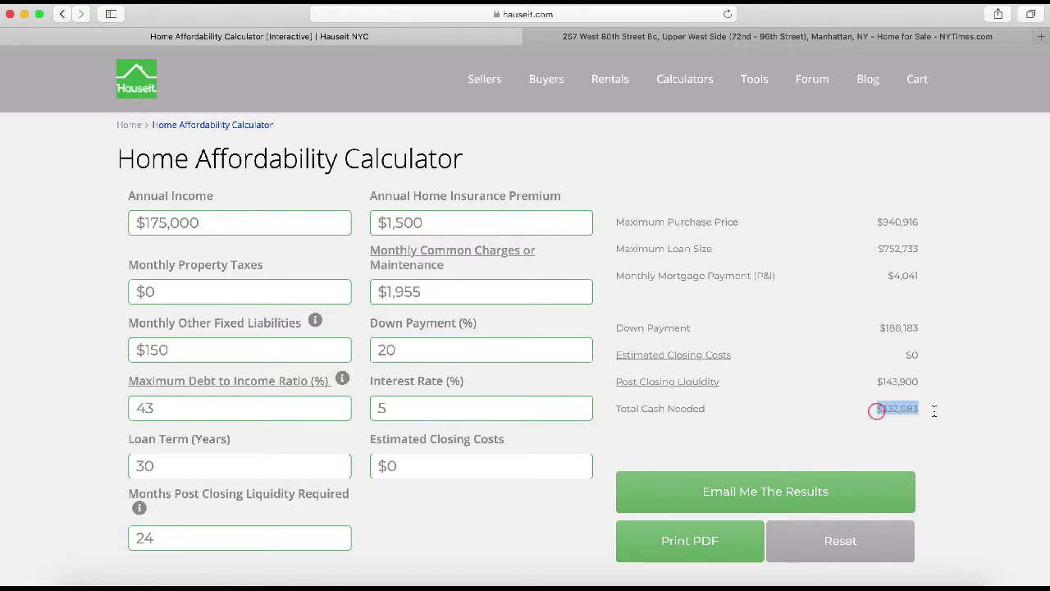
# - Change post-closing liquidity to 12 months and highlight the resulting $260,133 total cash needed
pyautogui.doubleClick(173, 542)
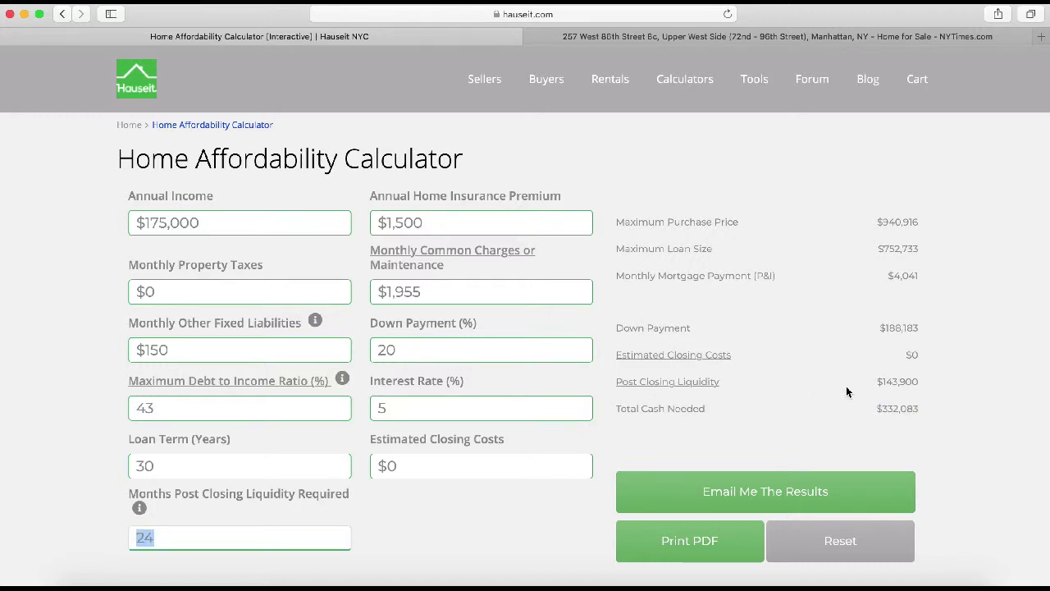
pyautogui.click(179, 540)
pyautogui.write('12')
pyautogui.click(774, 440)
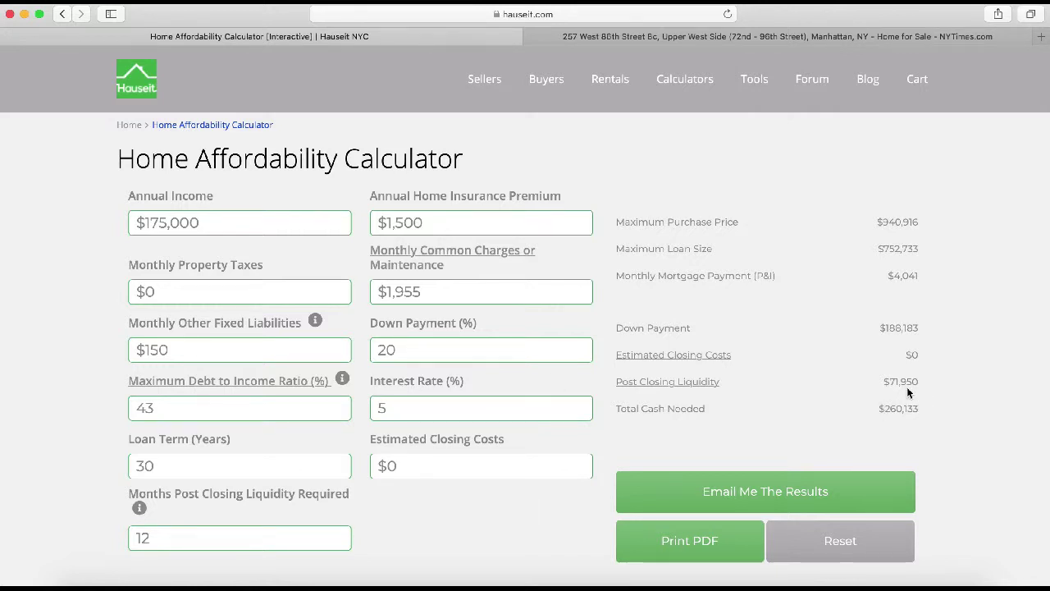
pyautogui.moveTo(884, 407); pyautogui.dragTo(920, 407)
pyautogui.click(835, 411)
# - Replace the $1,955 monthly common charges with 500
pyautogui.moveTo(458, 265); pyautogui.dragTo(392, 256)
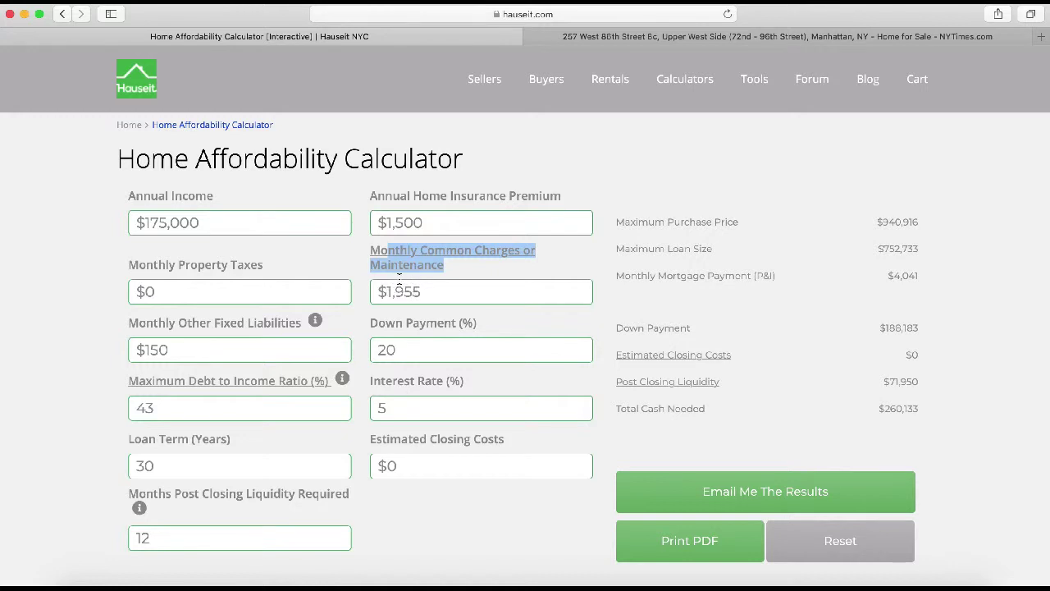
pyautogui.click(438, 293)
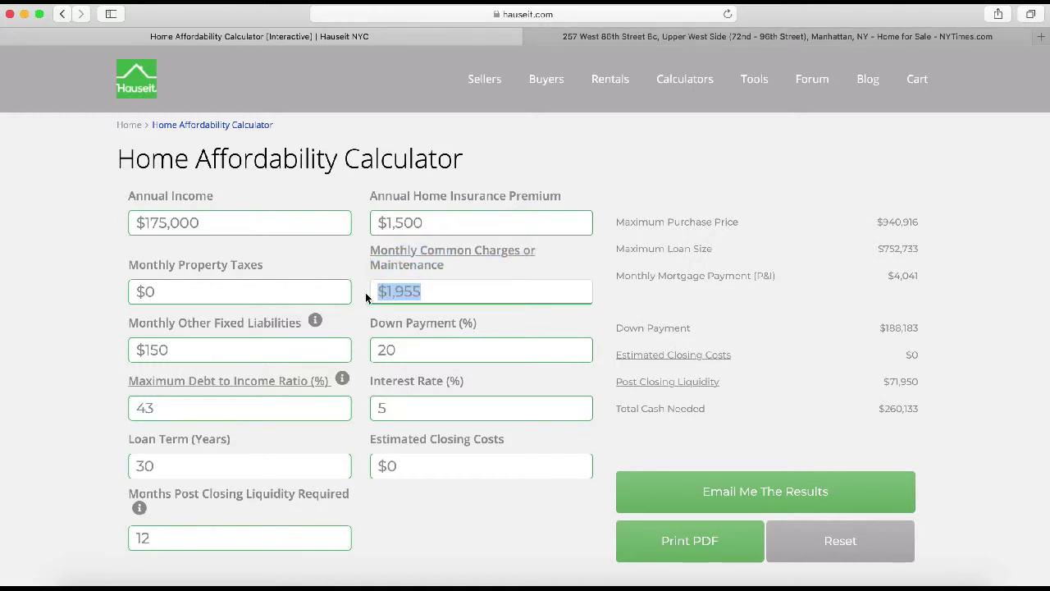
pyautogui.write('500')
# - Set monthly property taxes to $500
pyautogui.click(312, 290)
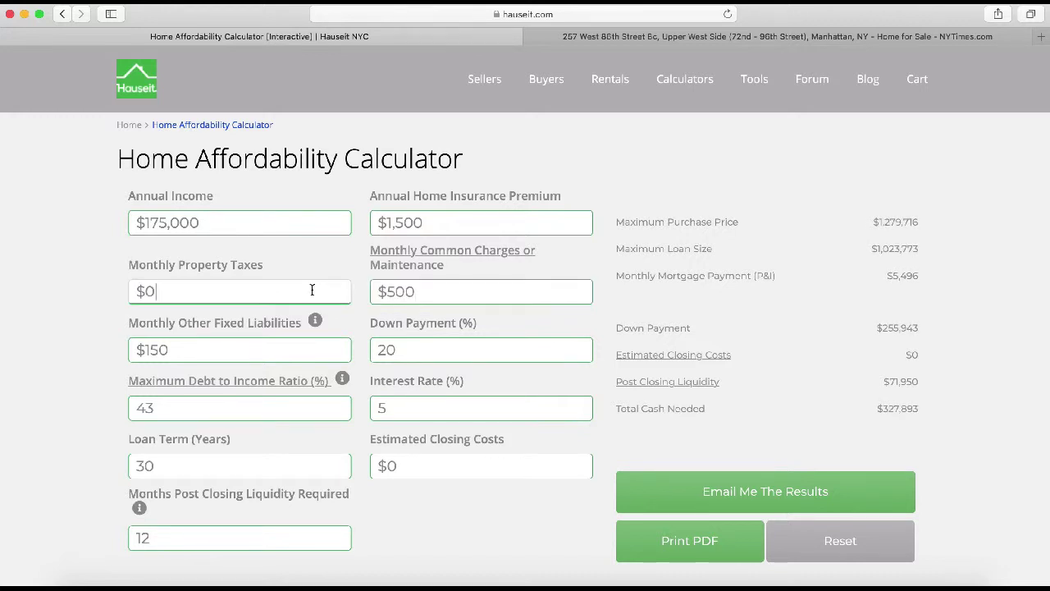
pyautogui.press('BackSpace')
pyautogui.write('200')
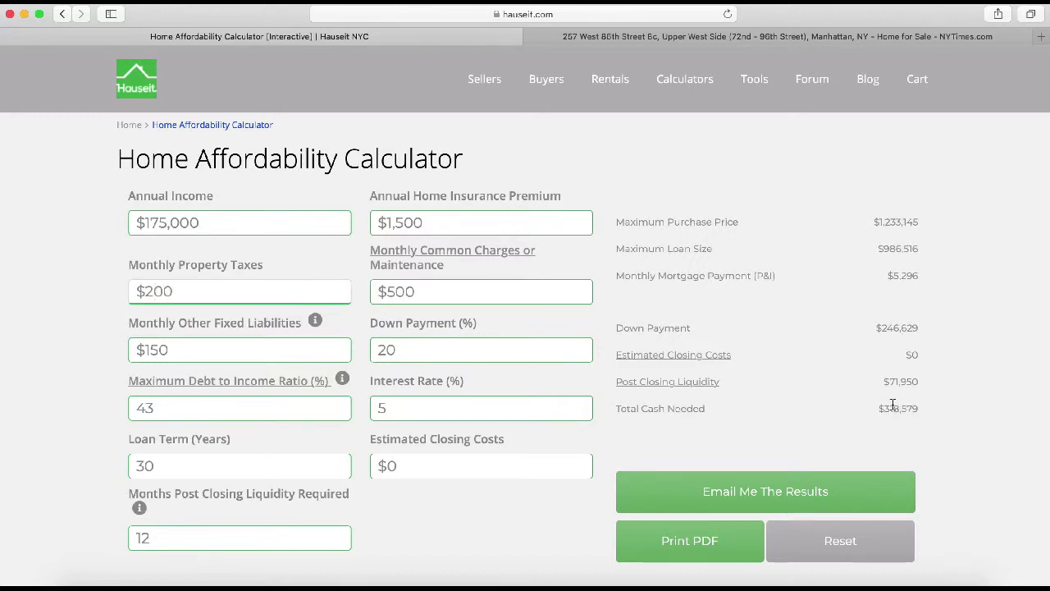
pyautogui.click(154, 293)
pyautogui.press('BackSpace')
pyautogui.write('500')
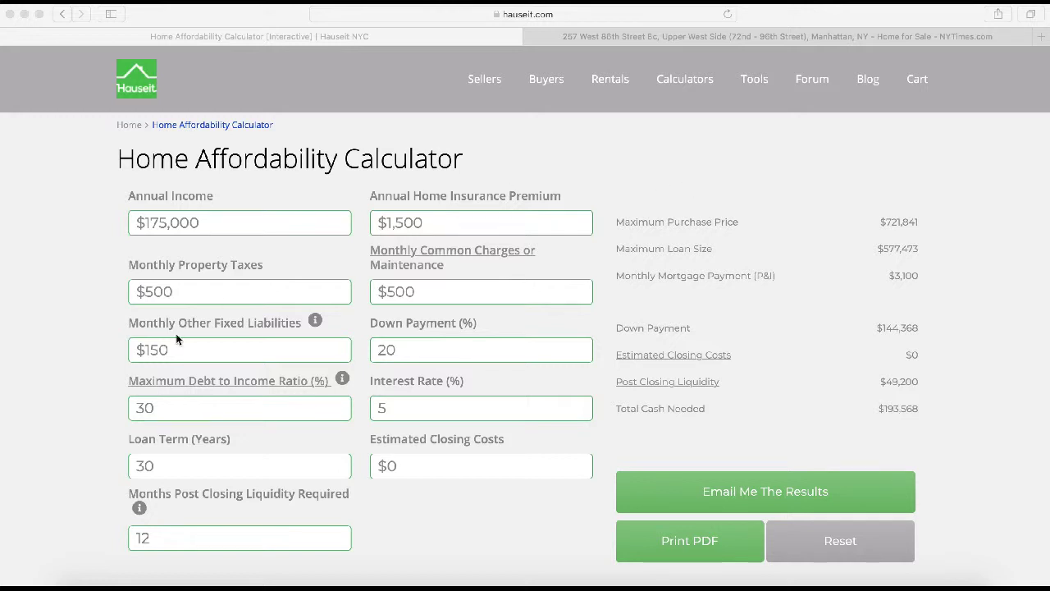
# - Compare the $721,841 price at 30% debt-to-income, then enter 43% for $1,163,290
pyautogui.click(144, 408)
pyautogui.doubleClick(152, 408)
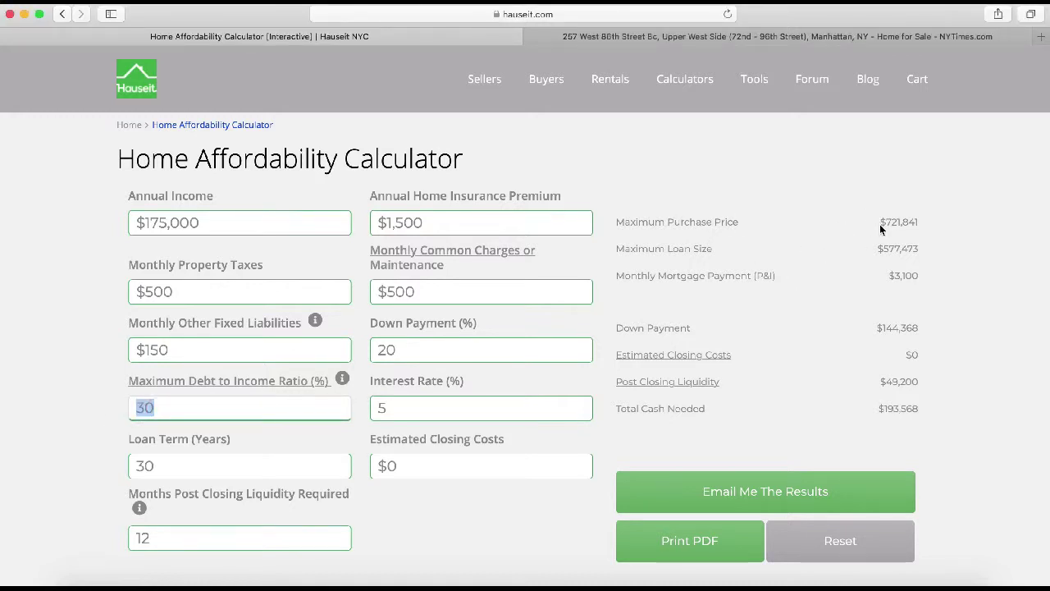
pyautogui.moveTo(880, 221); pyautogui.dragTo(919, 223)
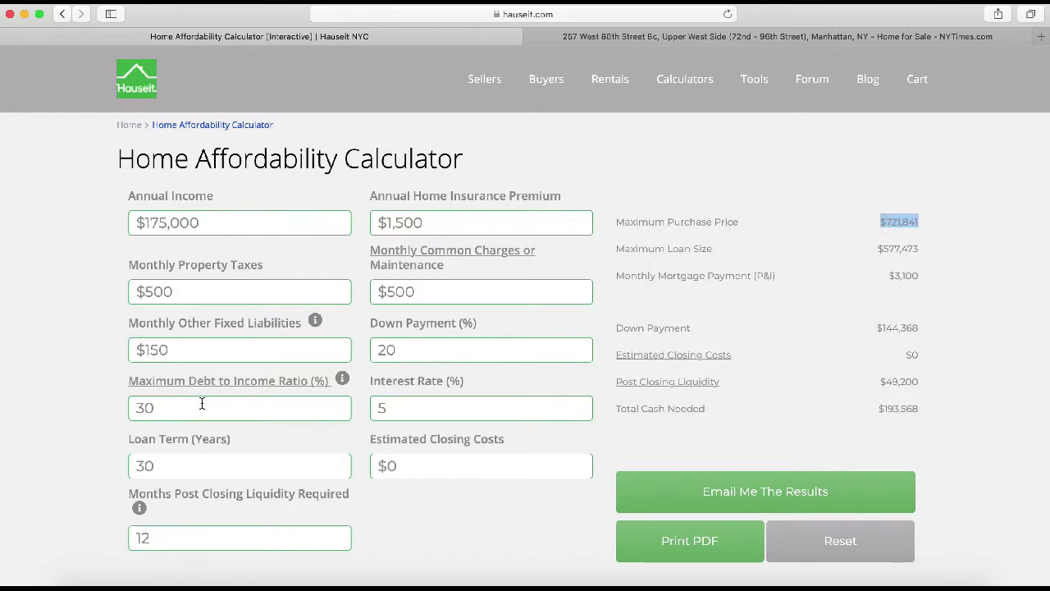
pyautogui.doubleClick(232, 402)
pyautogui.write('43')
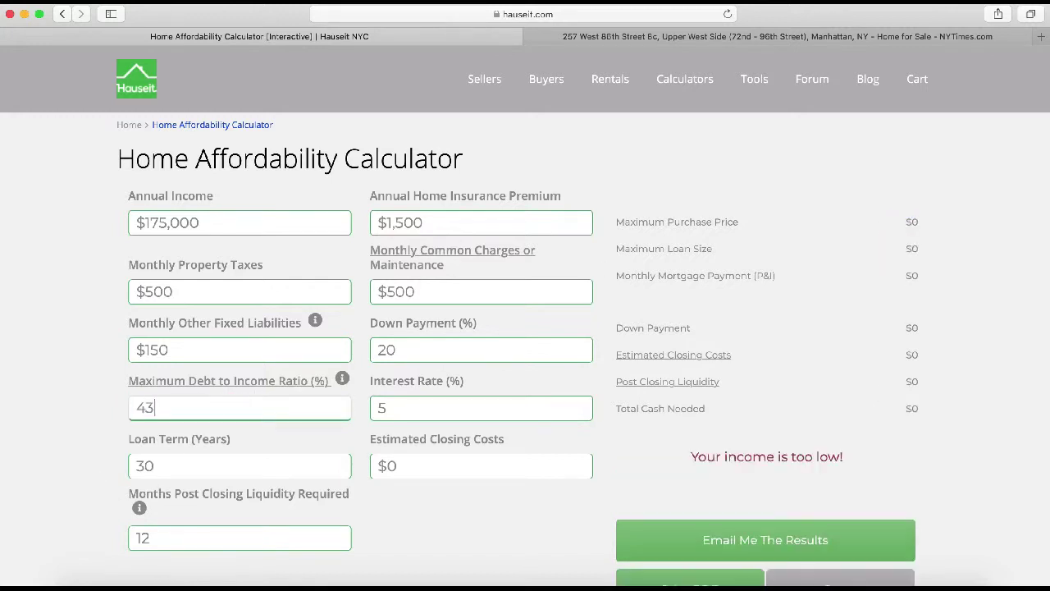
pyautogui.doubleClick(871, 221)
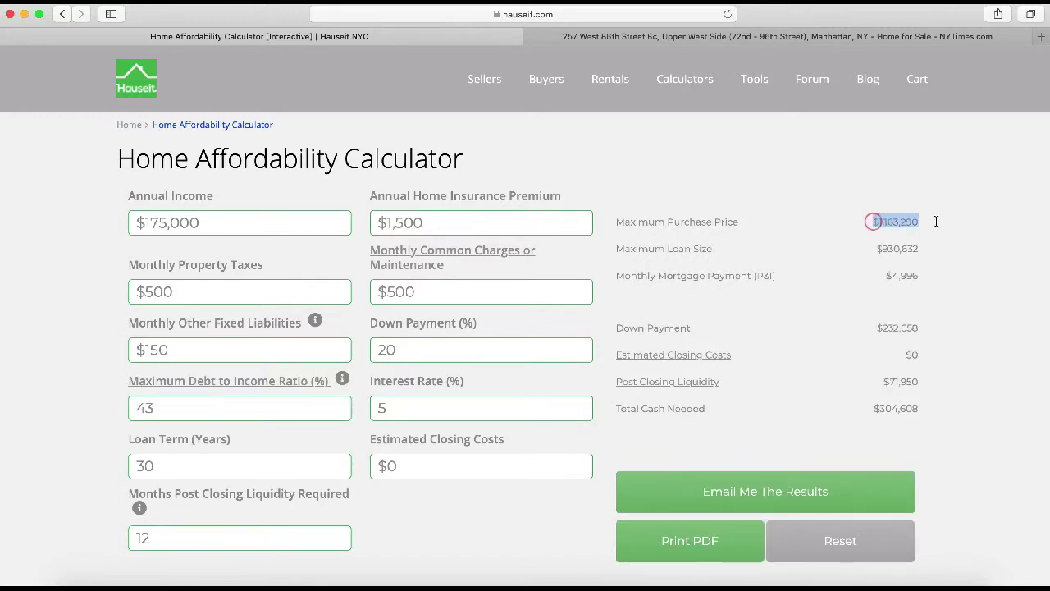
# - Try 30% and 25% debt-to-income limits ($552,053 at 25%), then restore 43%
pyautogui.doubleClick(159, 408)
pyautogui.write('30')
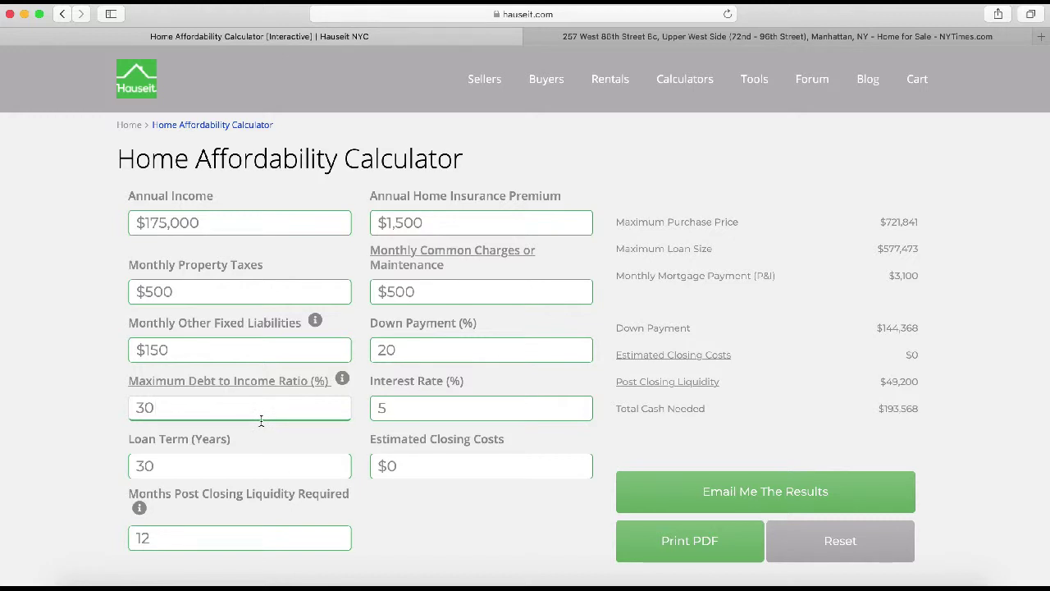
pyautogui.doubleClick(221, 411)
pyautogui.write('25')
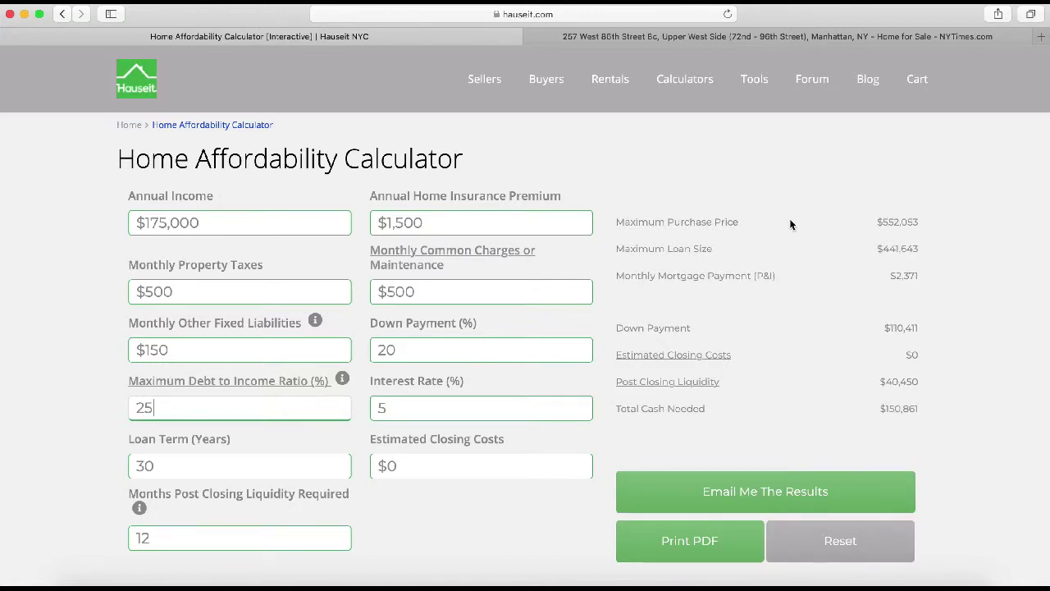
pyautogui.moveTo(875, 223); pyautogui.dragTo(932, 229)
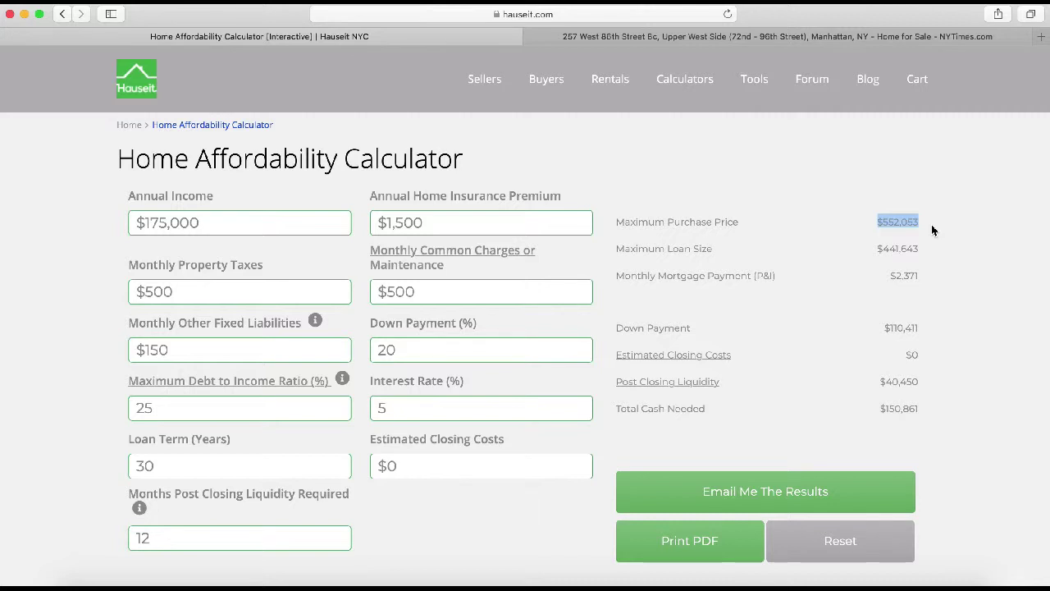
pyautogui.moveTo(176, 408); pyautogui.dragTo(78, 414)
pyautogui.write('43')
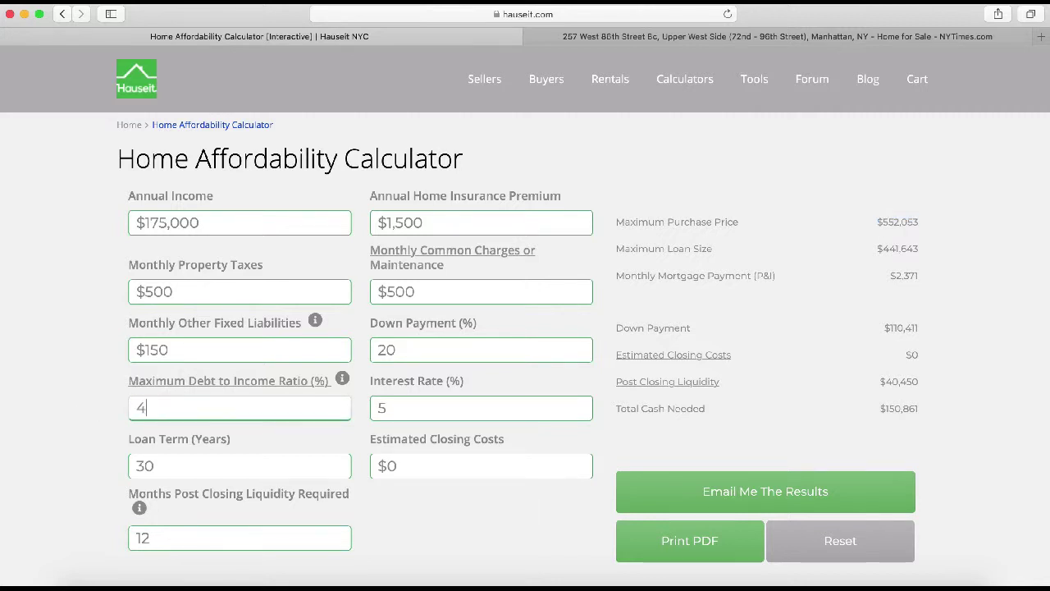